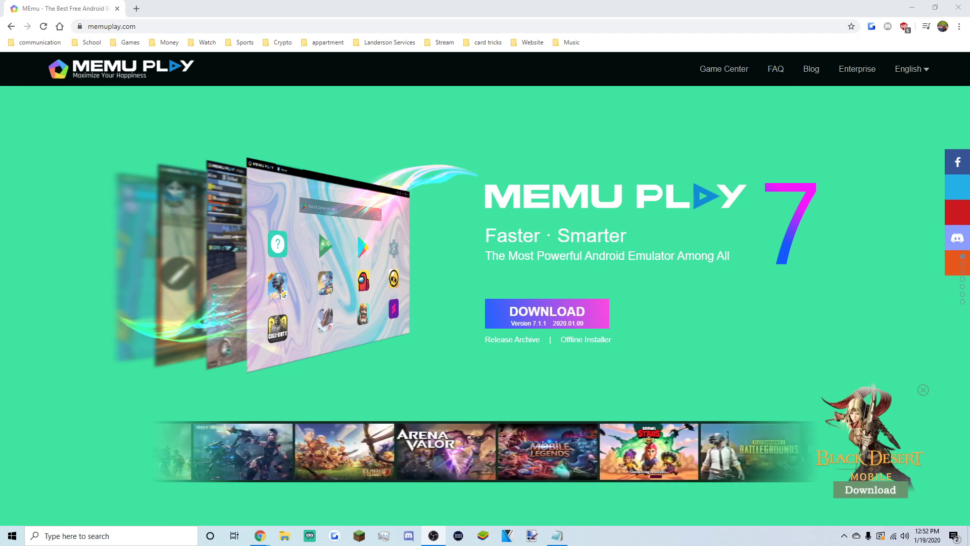
Search Google for 'memu' in a new Chrome tab and open the MEmu website result.
{"action": "left_click", "coordinate": [136, 8]}
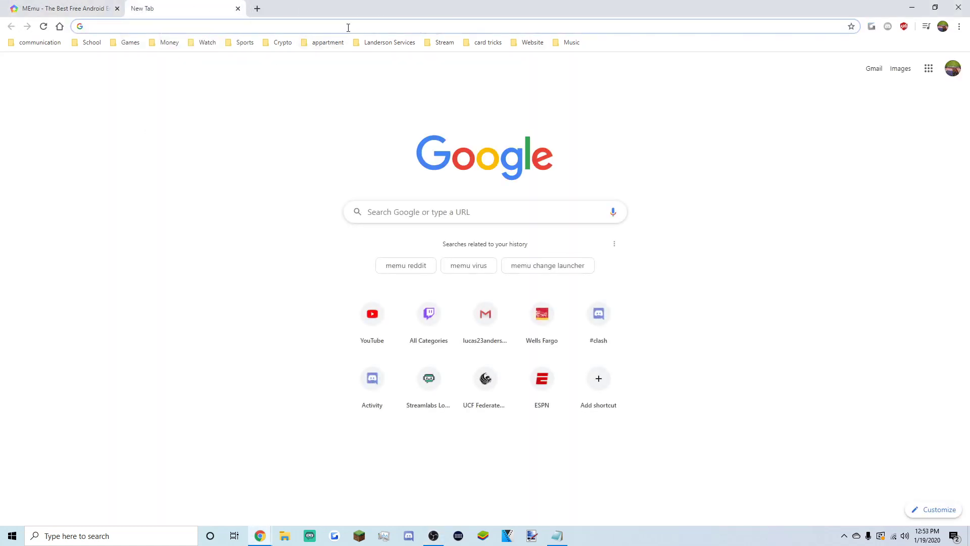
{"action": "type", "text": "memu"}
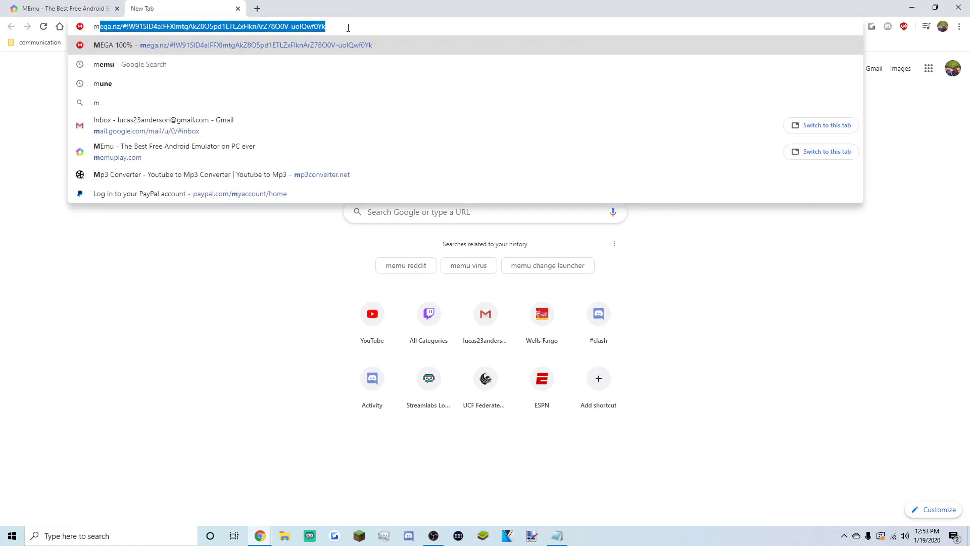
{"action": "key", "text": "Delete"}
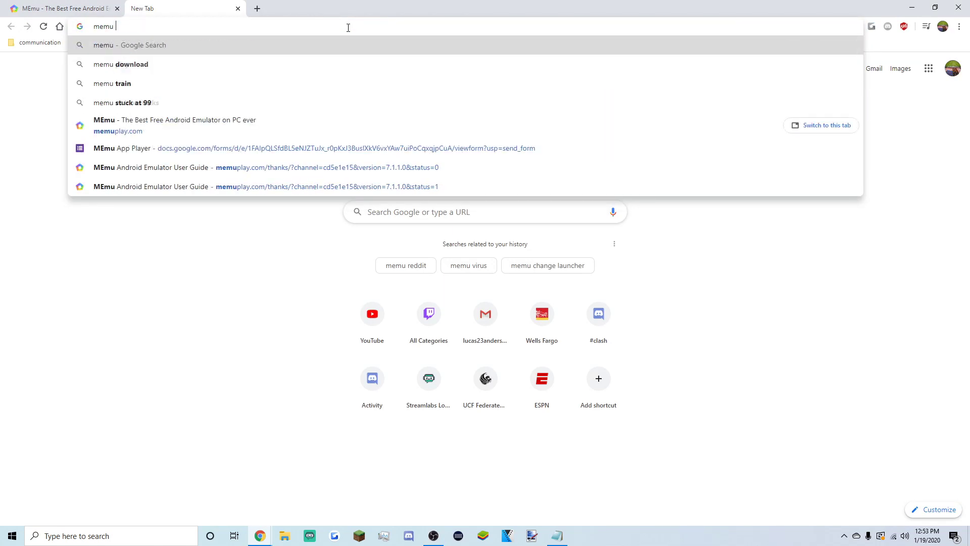
{"action": "key", "text": "Return"}
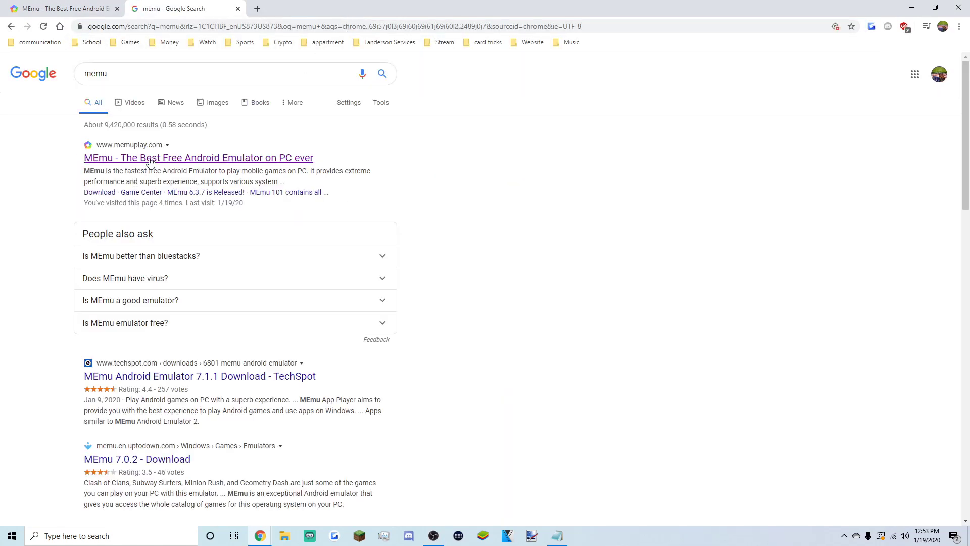
{"action": "left_click", "coordinate": [150, 158]}
Download the MEmu 7.1.1 installer from memuplay.com and run it, approving the UAC prompt.
{"action": "left_click", "coordinate": [117, 9]}
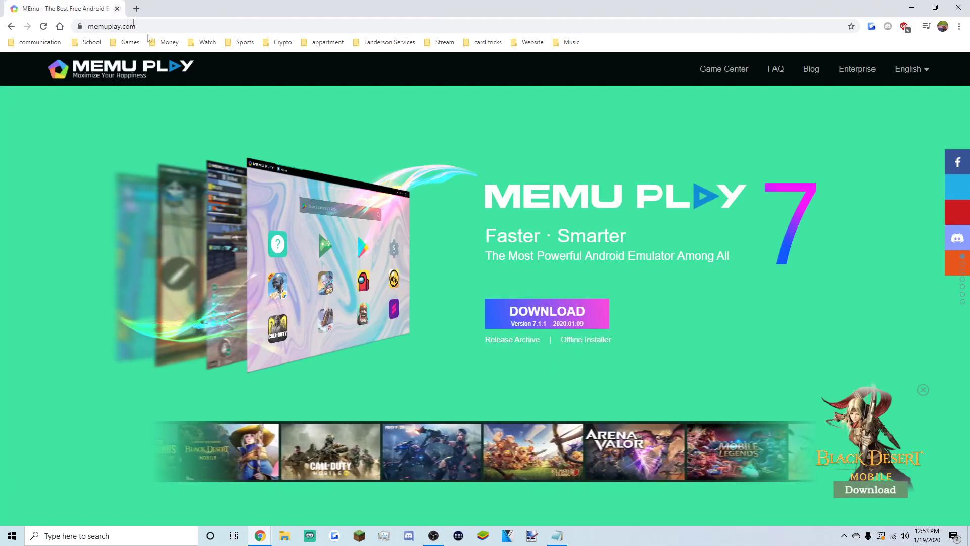
{"action": "left_click", "coordinate": [554, 317]}
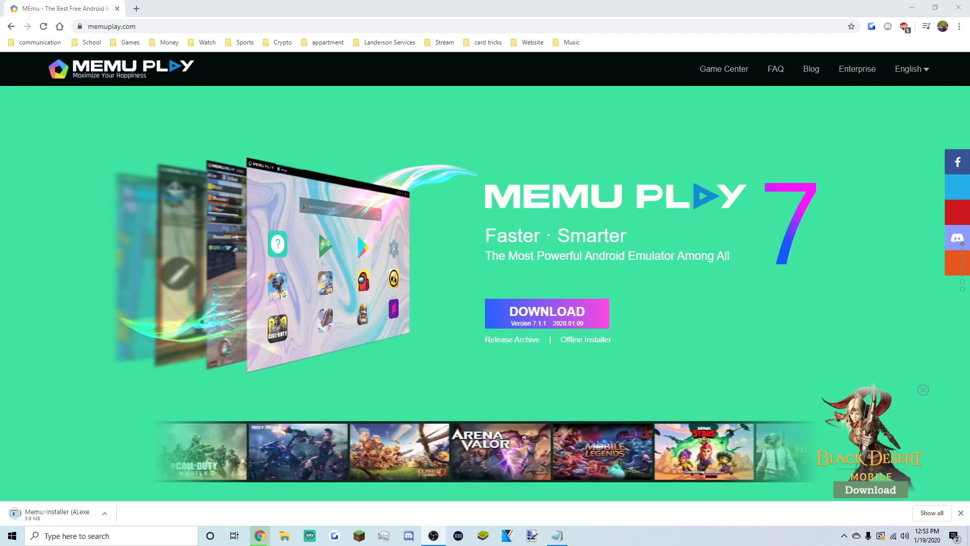
{"action": "left_click", "coordinate": [52, 515]}
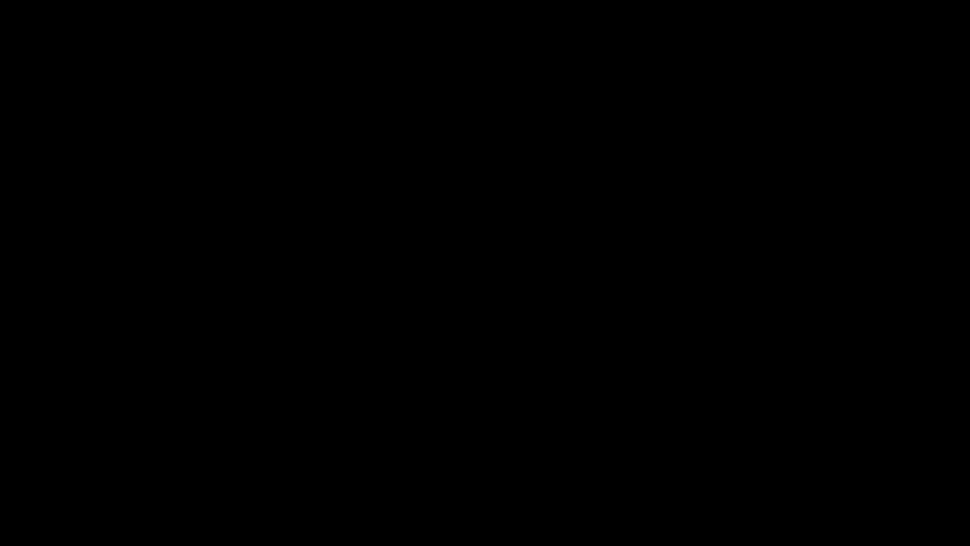
{"action": "left_click", "coordinate": [548, 340]}
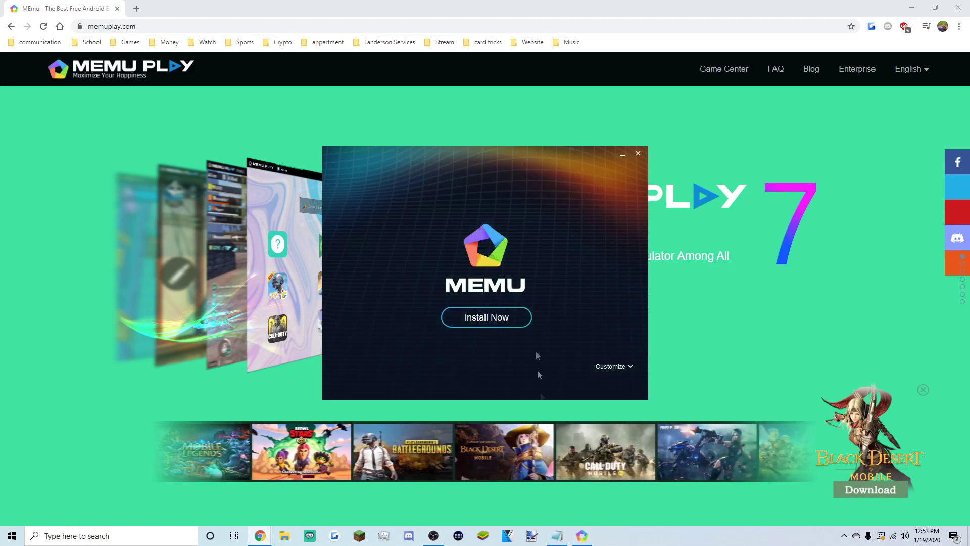
Start the MEmu installation and accept the License Agreement after scrolling through it.
{"action": "left_click", "coordinate": [508, 319]}
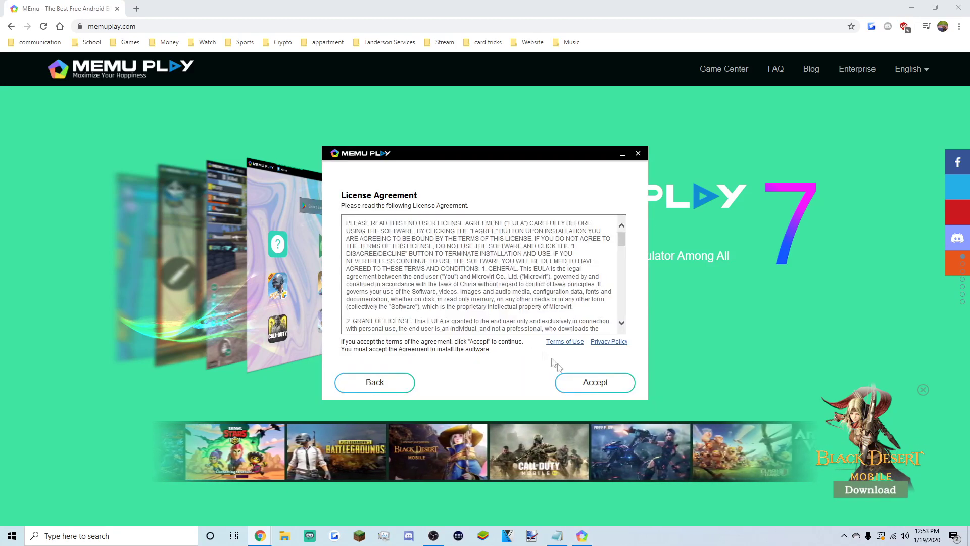
{"action": "scroll", "coordinate": [551, 279], "scroll_direction": "down", "scroll_amount": 15}
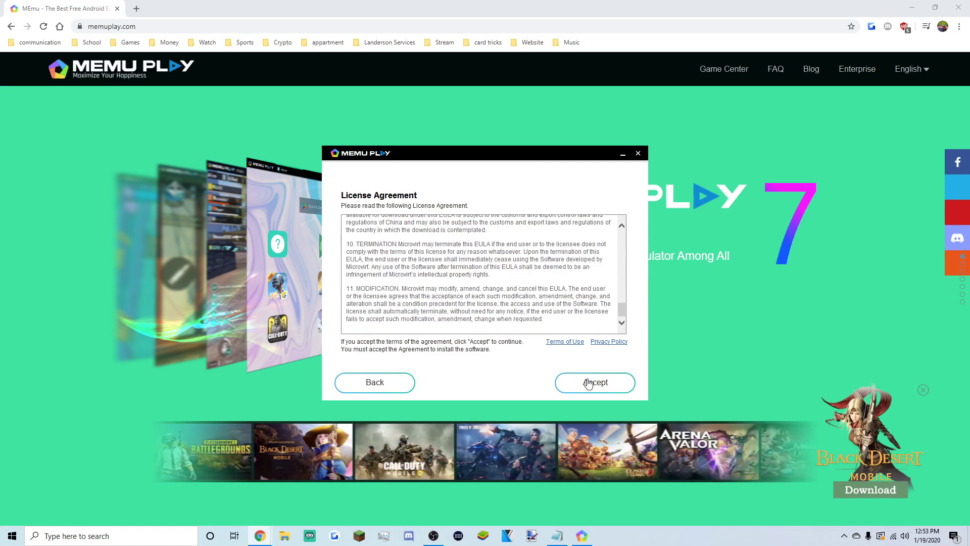
{"action": "left_click", "coordinate": [588, 382]}
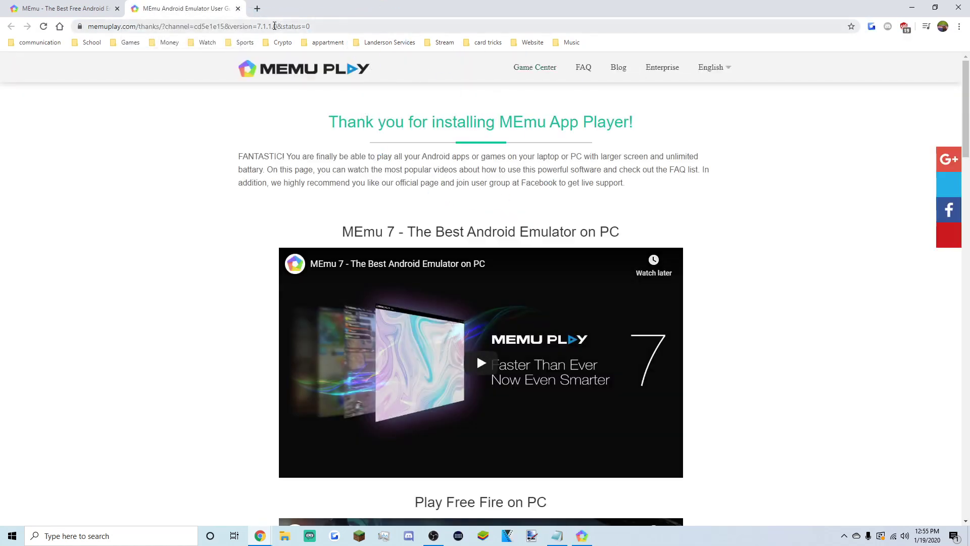
Close the MEmu thank-you page tab once the installer reaches 100%.
{"action": "left_click", "coordinate": [237, 8]}
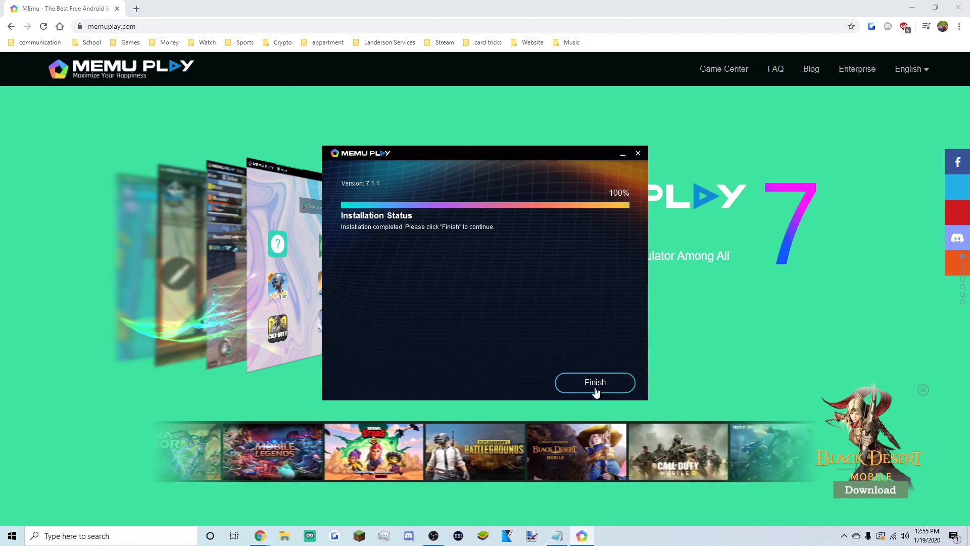
Finish the MEmu installer, launch MEmu Play, and dismiss its introduction guide.
{"action": "mouse_move", "coordinate": [580, 544]}
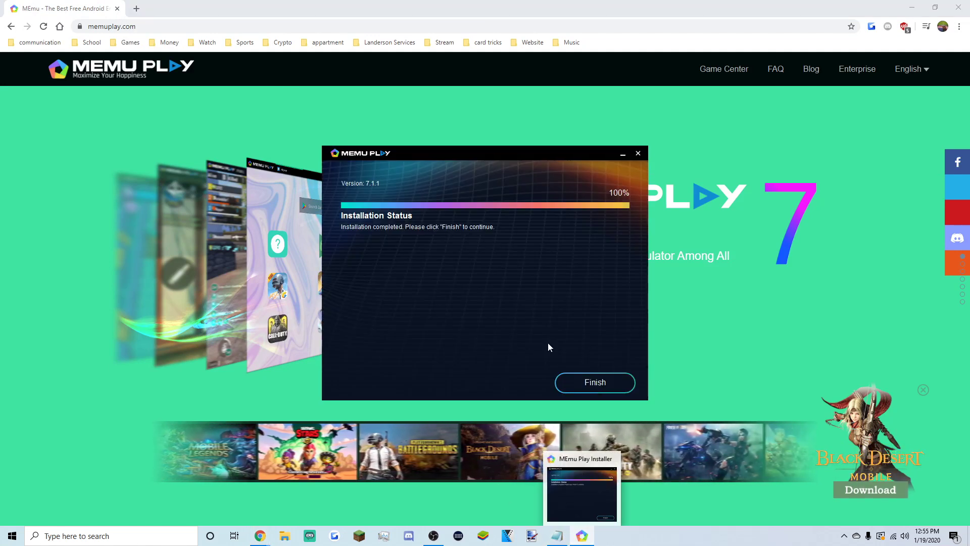
{"action": "left_click", "coordinate": [584, 382]}
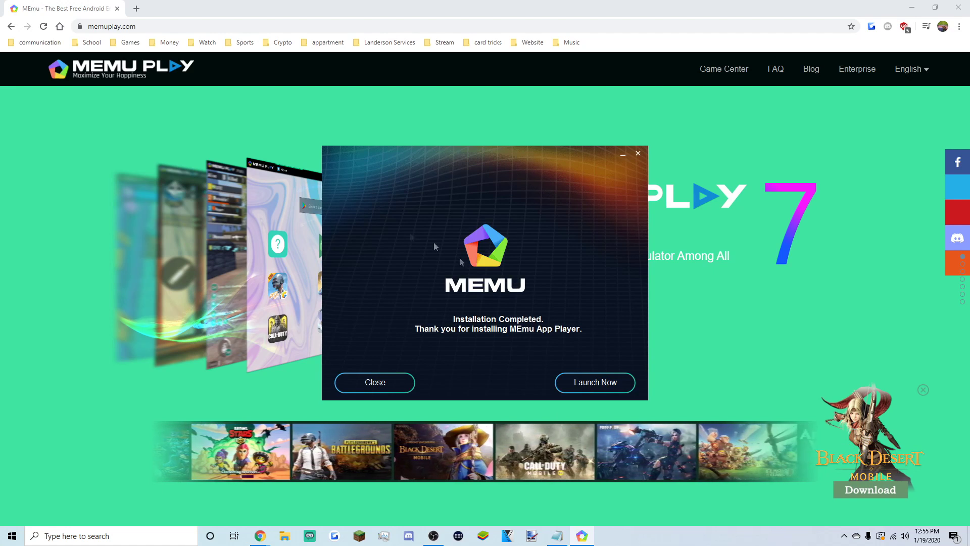
{"action": "left_click", "coordinate": [589, 383]}
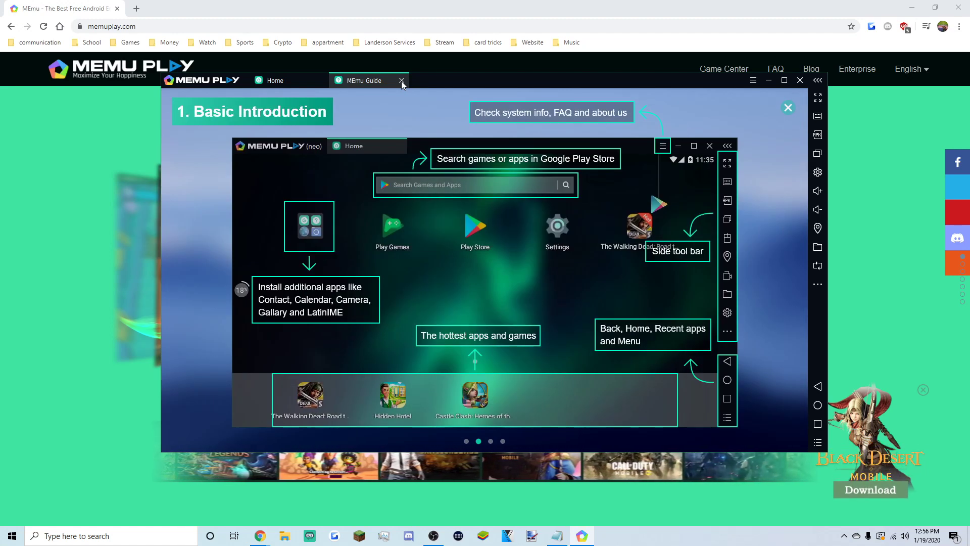
{"action": "left_click", "coordinate": [403, 80]}
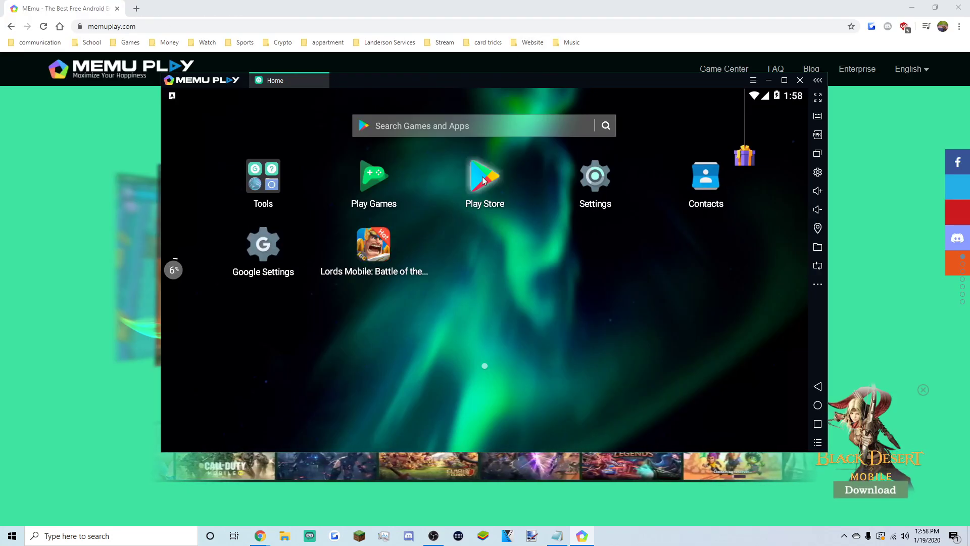
Sign in to the Play Store, agreeing to Google's terms and accepting the Google services settings.
{"action": "left_click", "coordinate": [483, 180]}
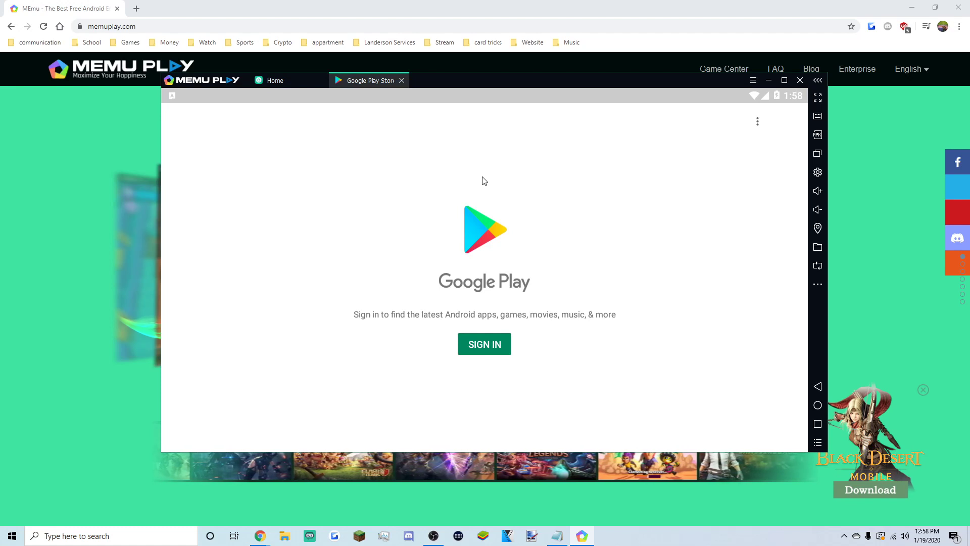
{"action": "left_click", "coordinate": [496, 349]}
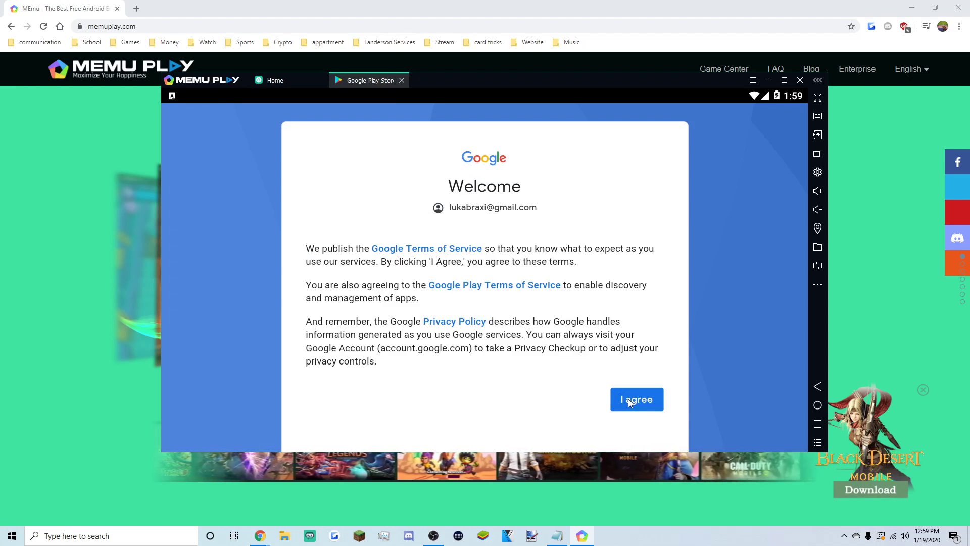
{"action": "left_click", "coordinate": [634, 400]}
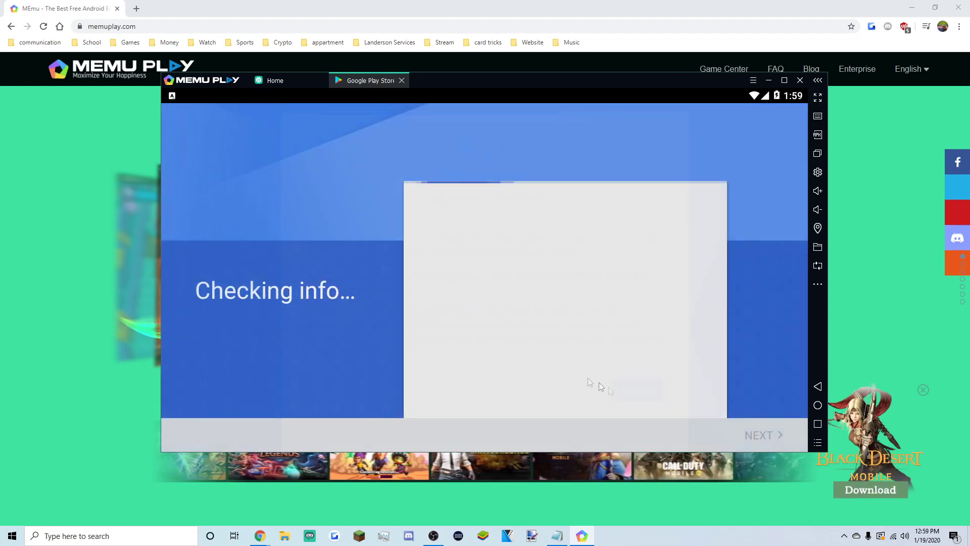
{"action": "scroll", "coordinate": [594, 271], "scroll_direction": "down", "scroll_amount": 1}
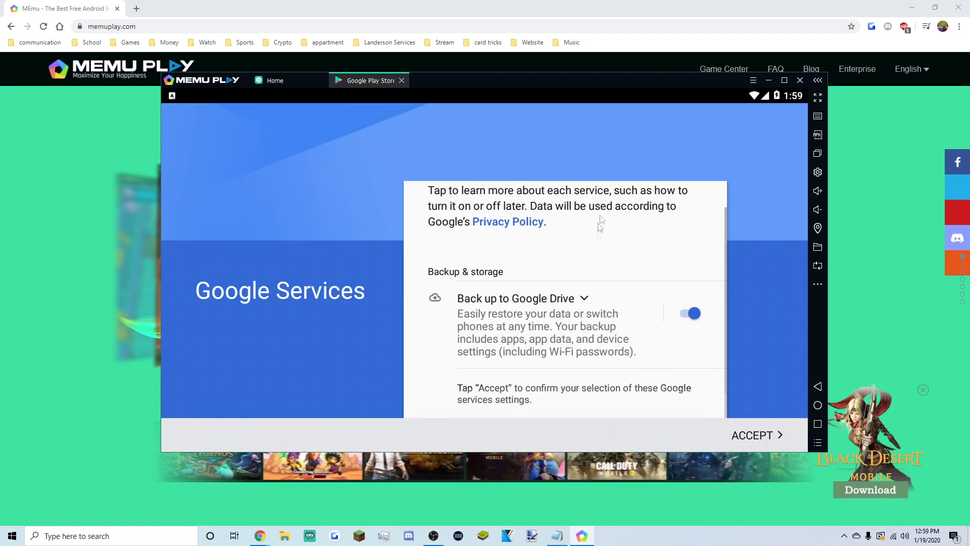
{"action": "scroll", "coordinate": [550, 402], "scroll_direction": "up", "scroll_amount": 1}
{"action": "scroll", "coordinate": [550, 402], "scroll_direction": "down", "scroll_amount": 1}
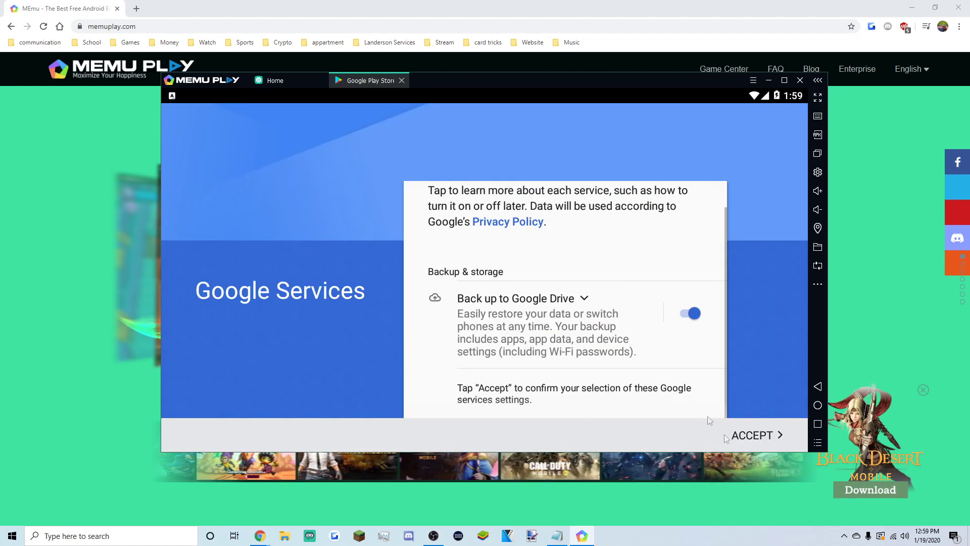
{"action": "left_click", "coordinate": [772, 445]}
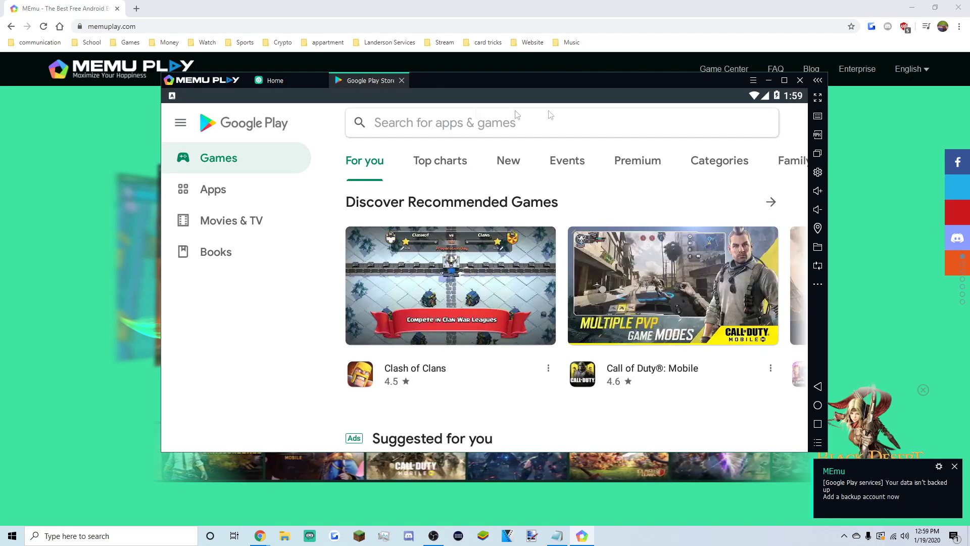
Install Supercell's Clash of Clans, accepting its permissions and skipping the payment option.
{"action": "scroll", "coordinate": [505, 379], "scroll_direction": "down", "scroll_amount": 3}
{"action": "scroll", "coordinate": [480, 303], "scroll_direction": "up", "scroll_amount": 3}
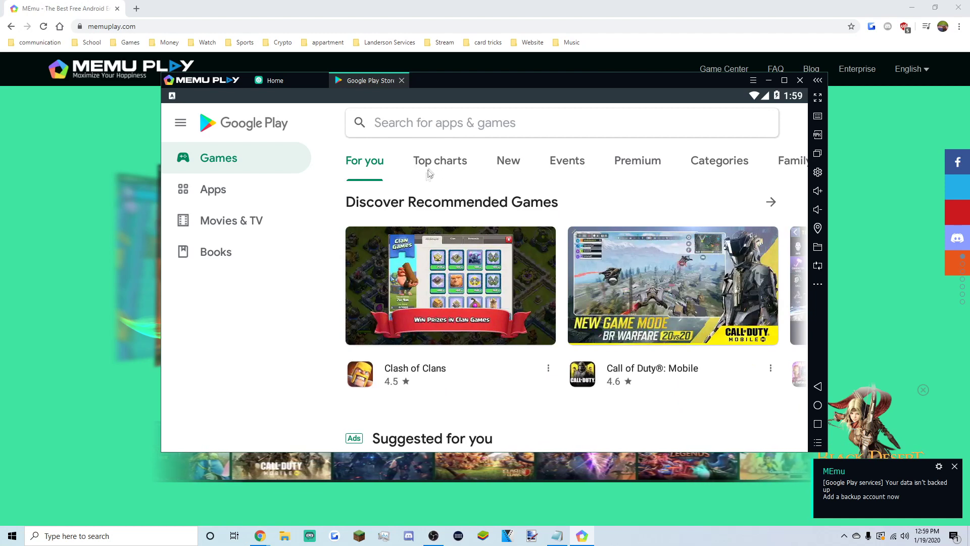
{"action": "left_click", "coordinate": [404, 374]}
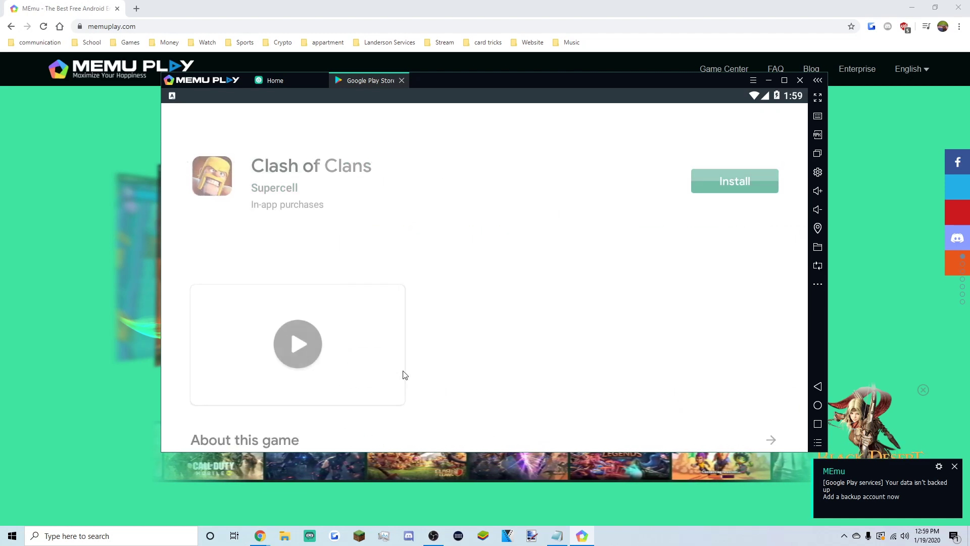
{"action": "left_click", "coordinate": [743, 193]}
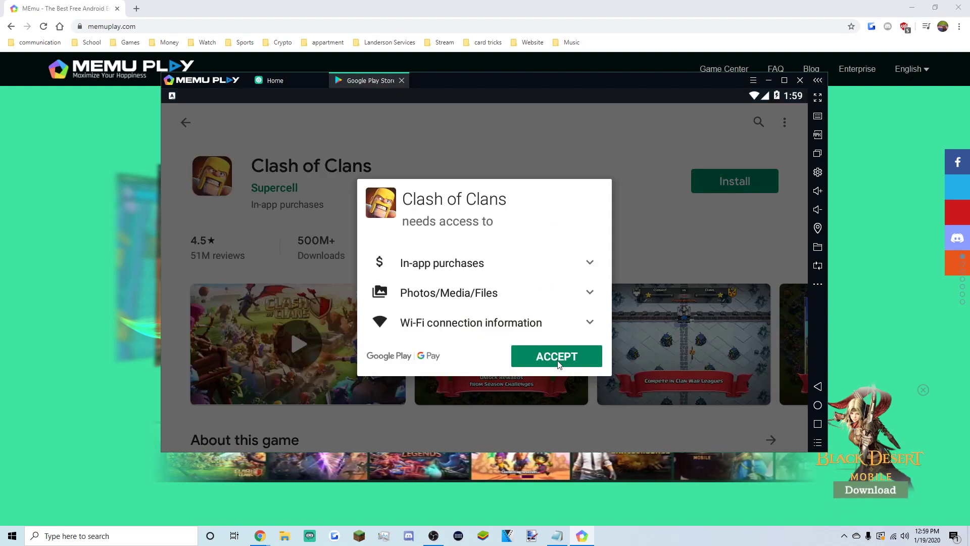
{"action": "left_click", "coordinate": [557, 360]}
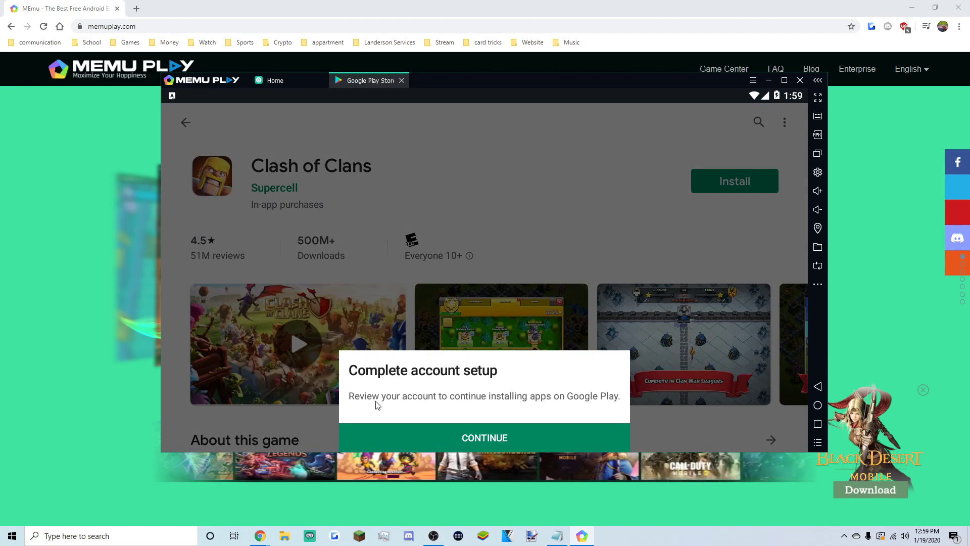
{"action": "left_click", "coordinate": [500, 439]}
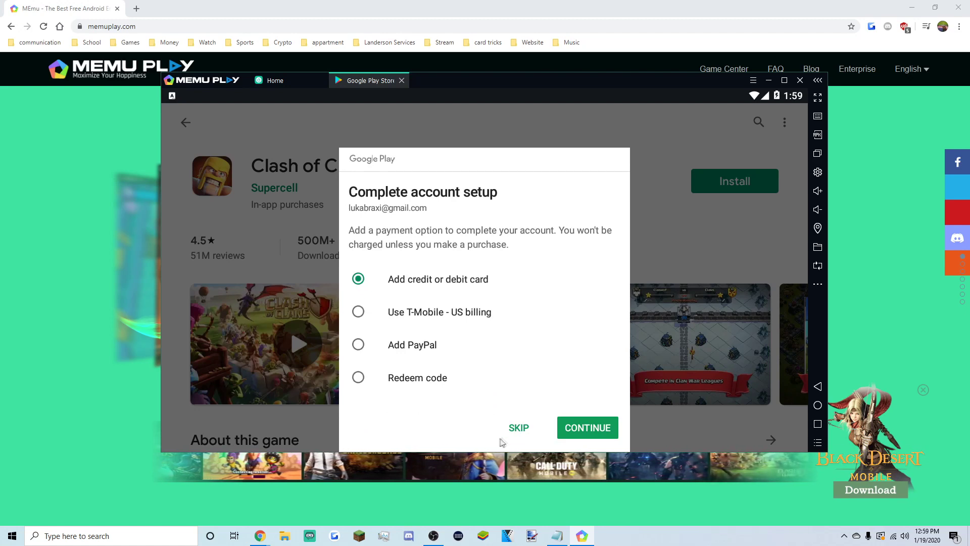
{"action": "left_click", "coordinate": [520, 429]}
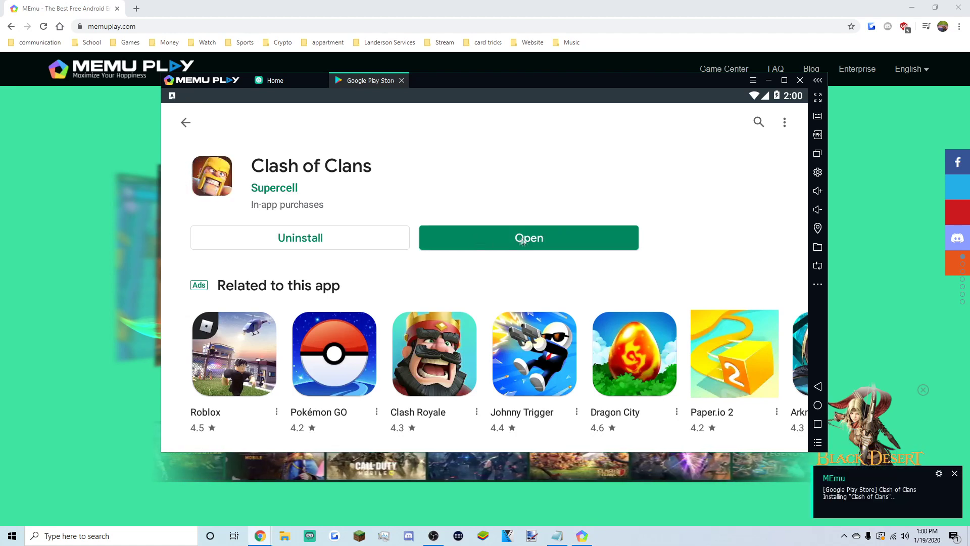
Close the stuck black game tab and Play Store tab, relaunch Clash of Clans from home, accept its terms notice.
{"action": "left_click", "coordinate": [519, 242]}
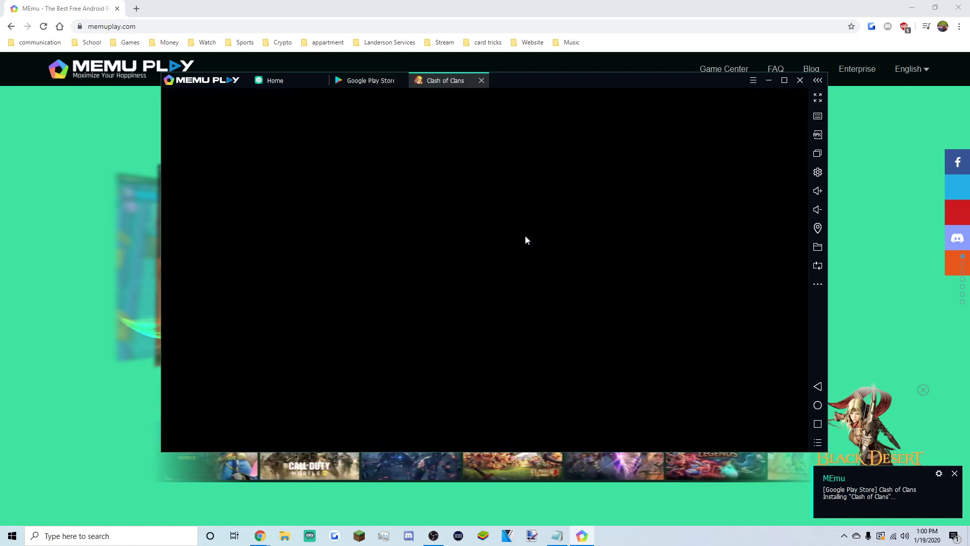
{"action": "left_click", "coordinate": [482, 80]}
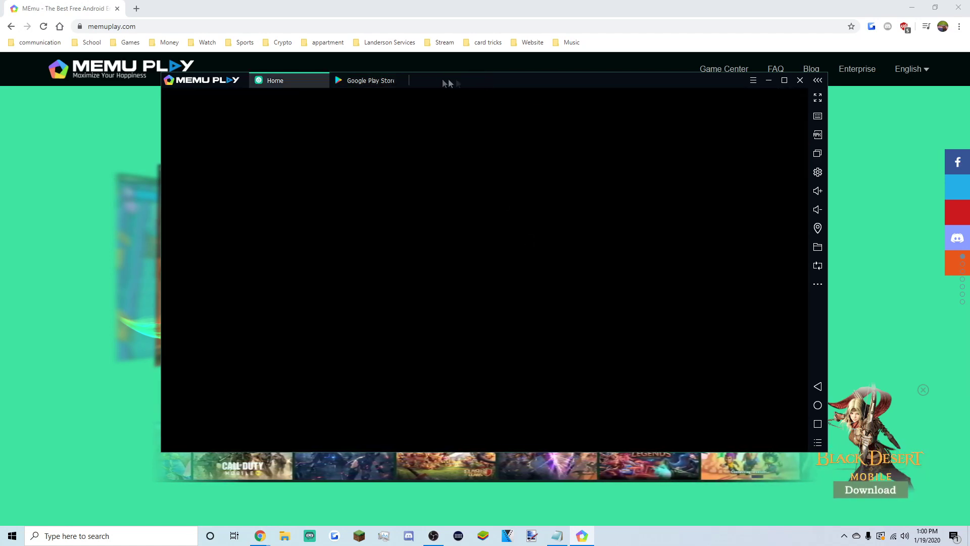
{"action": "left_click", "coordinate": [401, 81]}
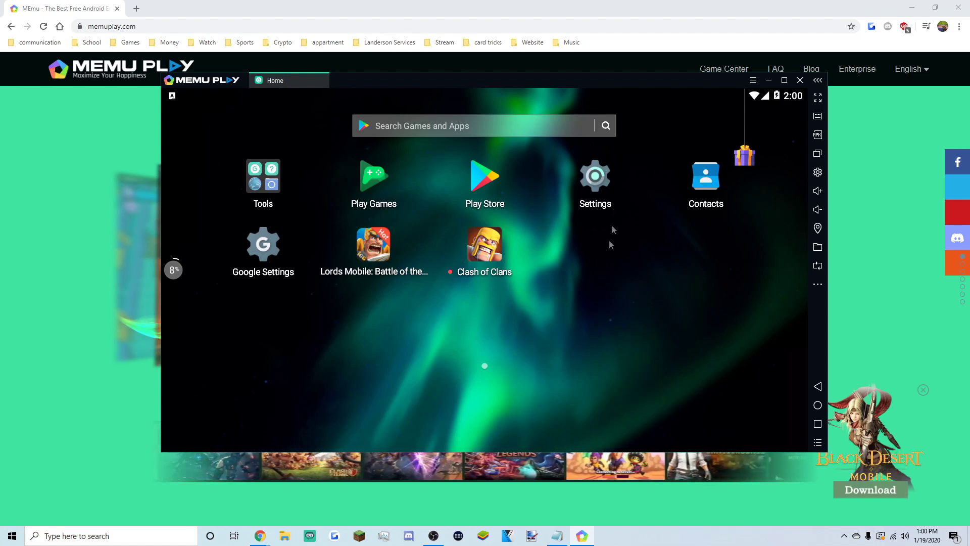
{"action": "left_click", "coordinate": [486, 251]}
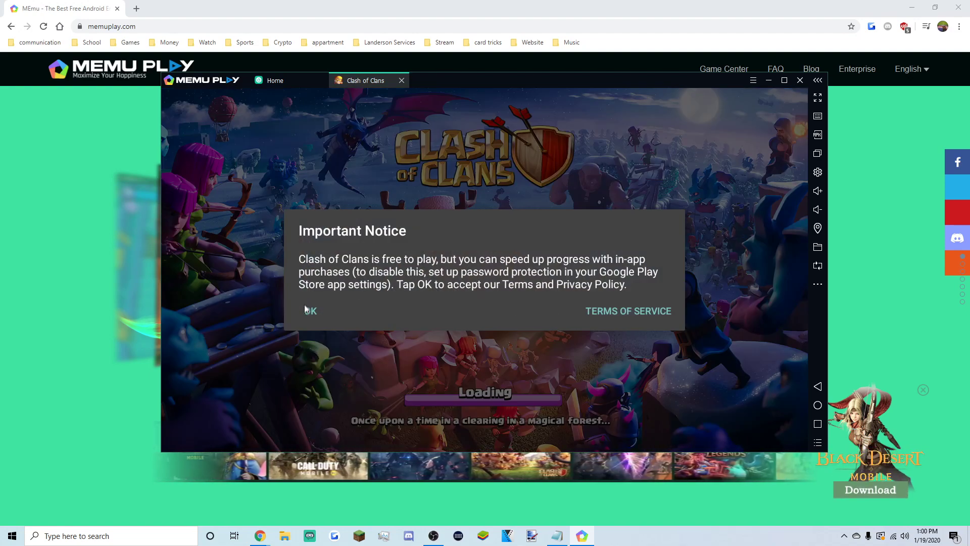
{"action": "left_click", "coordinate": [309, 312]}
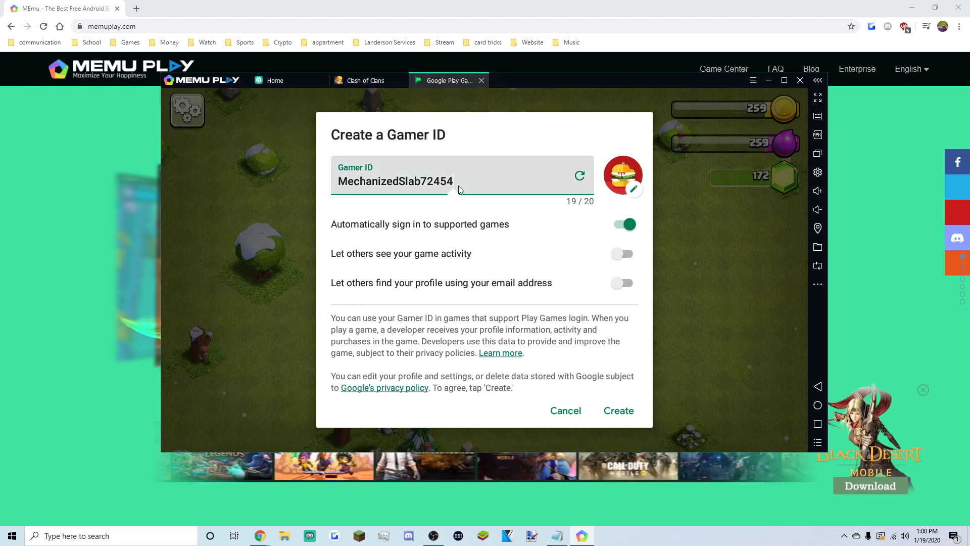
Replace the suggested Gamer ID with a custom one and create the Play Games profile.
{"action": "key", "text": "BackSpace"}
{"action": "key", "text": "BackSpace"}
{"action": "key", "text": "BackSpace"}
{"action": "key", "text": "BackSpace"}
{"action": "key", "text": "BackSpace"}
{"action": "key", "text": "BackSpace"}
{"action": "key", "text": "BackSpace"}
{"action": "key", "text": "BackSpace"}
{"action": "key", "text": "BackSpace"}
{"action": "key", "text": "BackSpace"}
{"action": "key", "text": "BackSpace"}
{"action": "key", "text": "BackSpace"}
{"action": "key", "text": "BackSpace"}
{"action": "key", "text": "BackSpace"}
{"action": "key", "text": "BackSpace"}
{"action": "key", "text": "BackSpace"}
{"action": "key", "text": "BackSpace"}
{"action": "key", "text": "BackSpace"}
{"action": "key", "text": "BackSpace"}
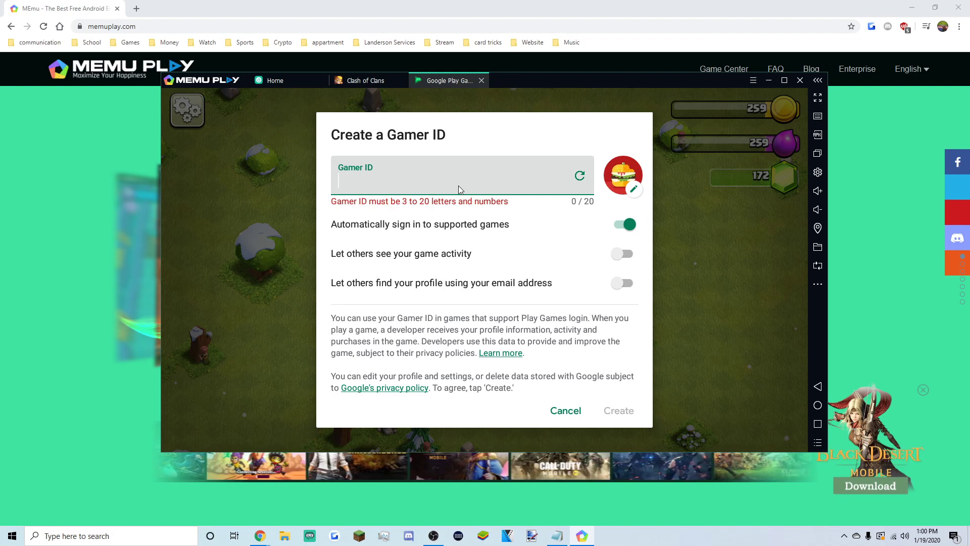
{"action": "type", "text": "LukaBraxi"}
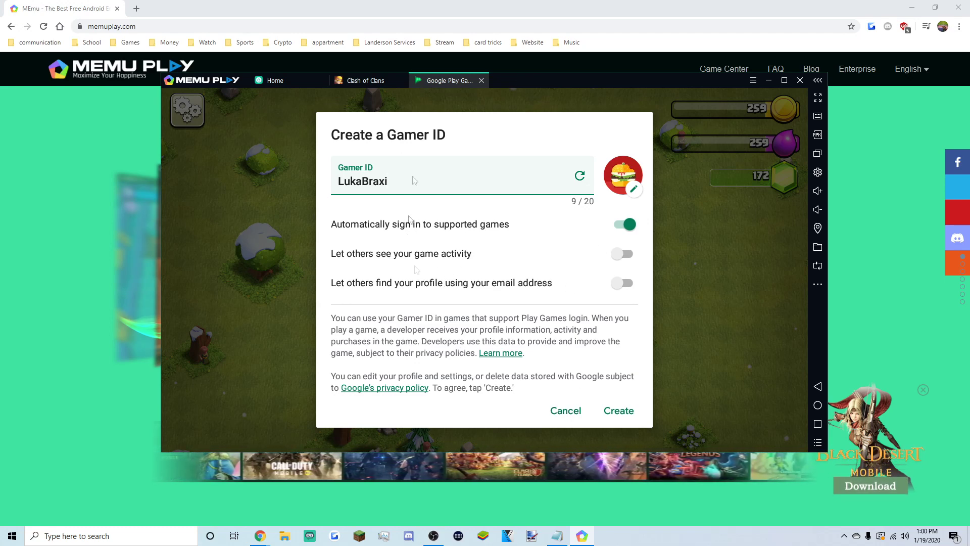
{"action": "left_click", "coordinate": [619, 411]}
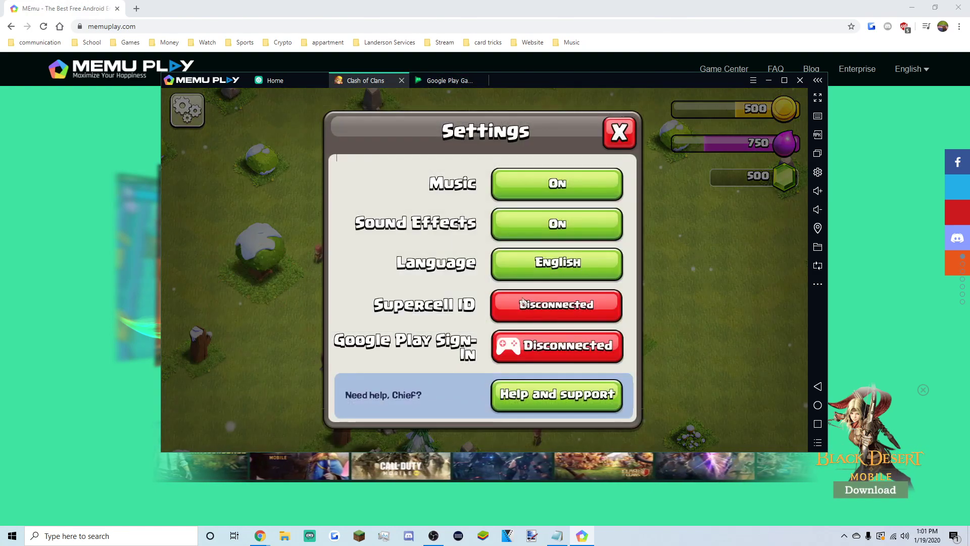
Start Supercell ID linking from Settings, skip the intro, choose Log In and continue to e-mail entry.
{"action": "left_click", "coordinate": [562, 308]}
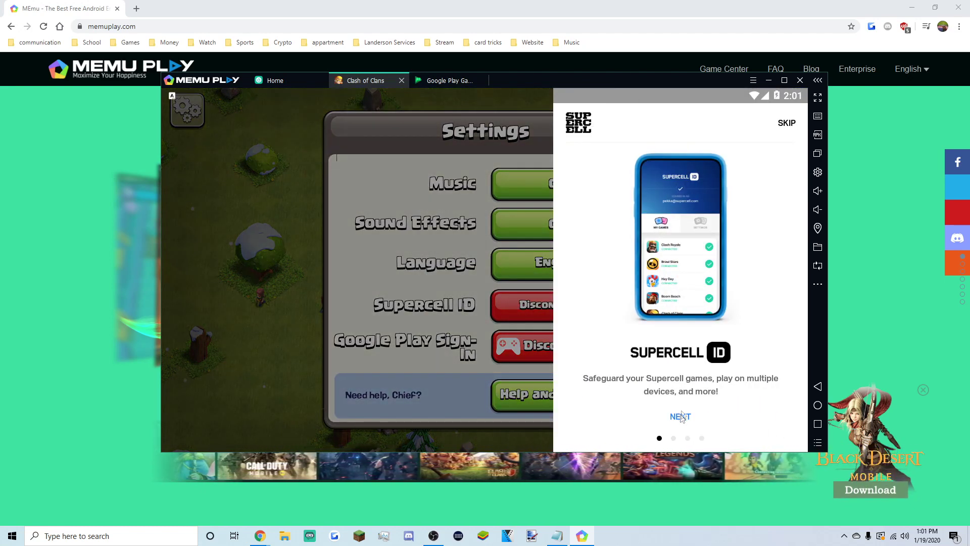
{"action": "left_click", "coordinate": [787, 122]}
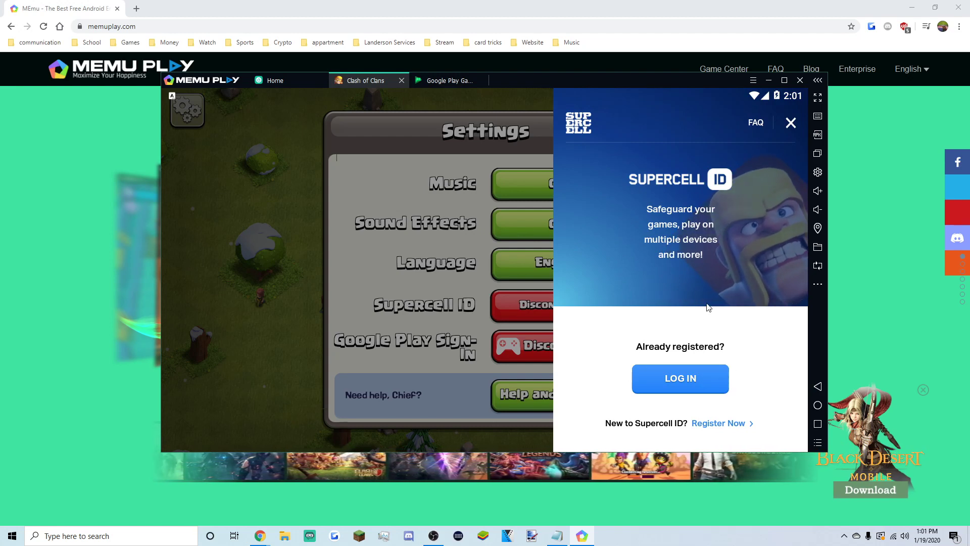
{"action": "left_click", "coordinate": [688, 380]}
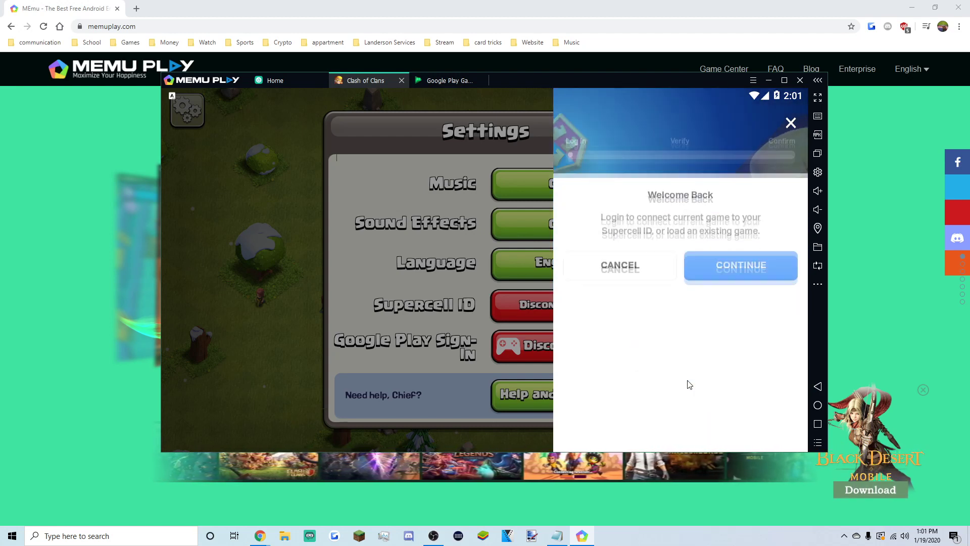
{"action": "left_click", "coordinate": [747, 266]}
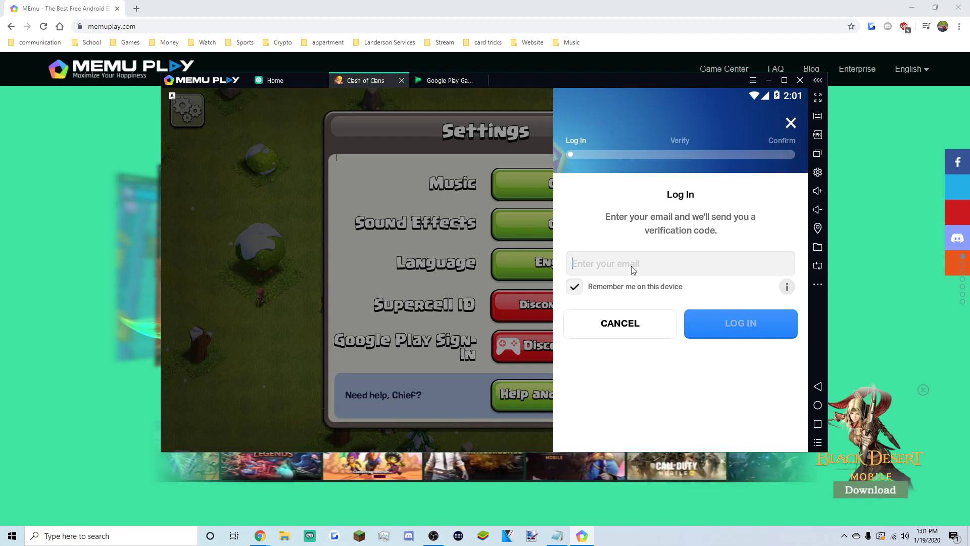
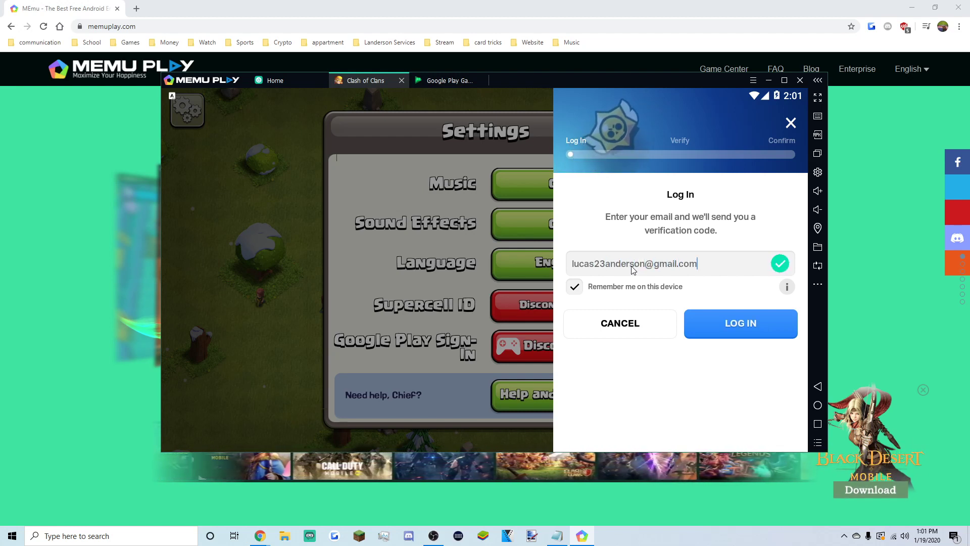
Enter the account e-mail, request a verification code, then submit the emailed code.
{"action": "left_click", "coordinate": [744, 327]}
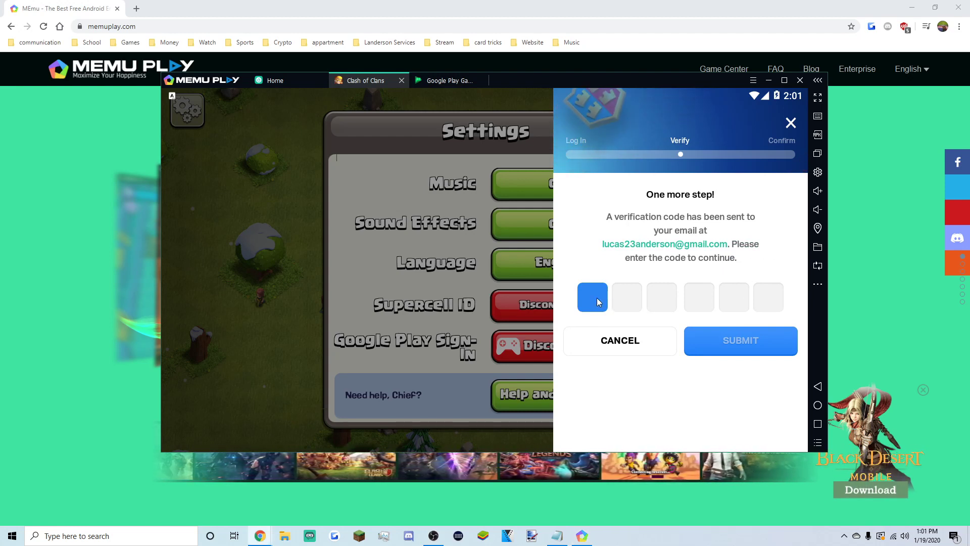
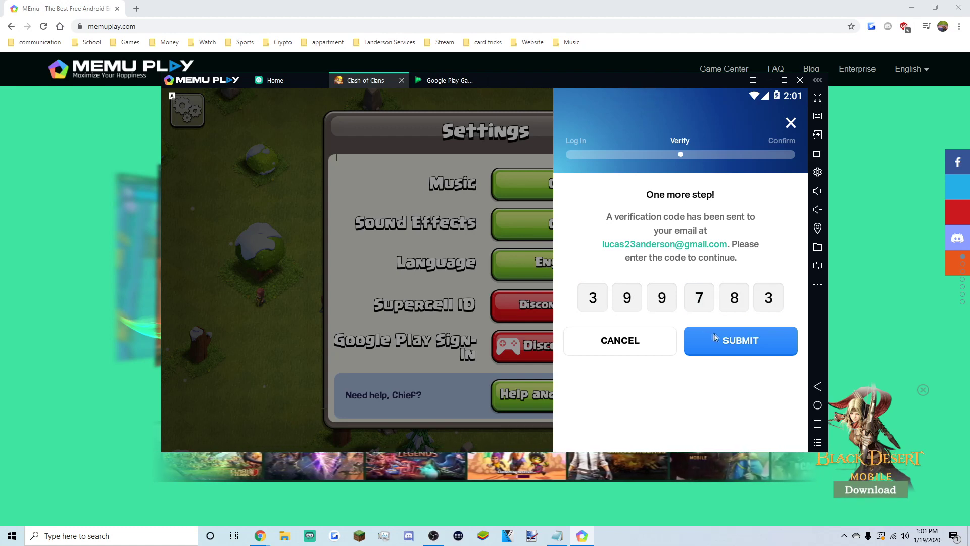
{"action": "left_click", "coordinate": [737, 341]}
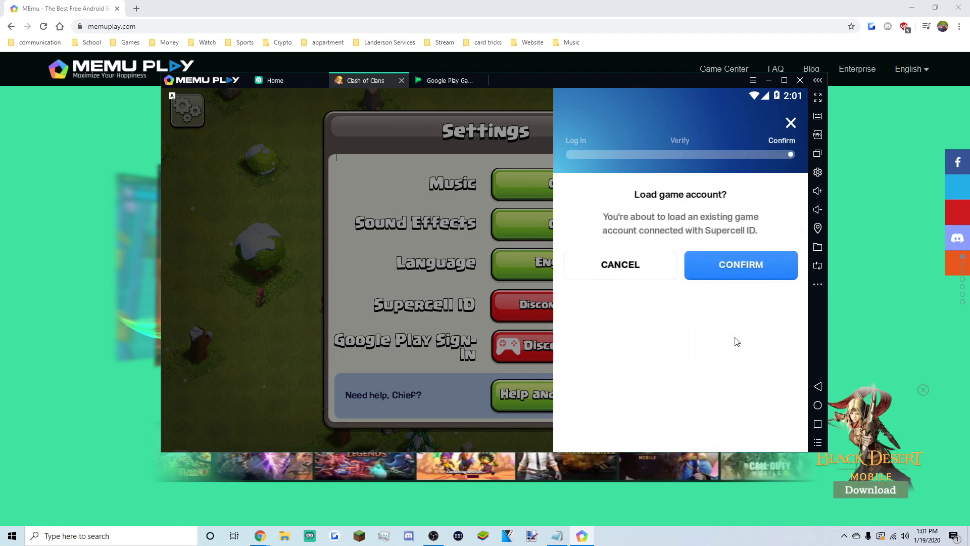
Confirm loading the existing game account and look around the level 124 village.
{"action": "left_click", "coordinate": [738, 265]}
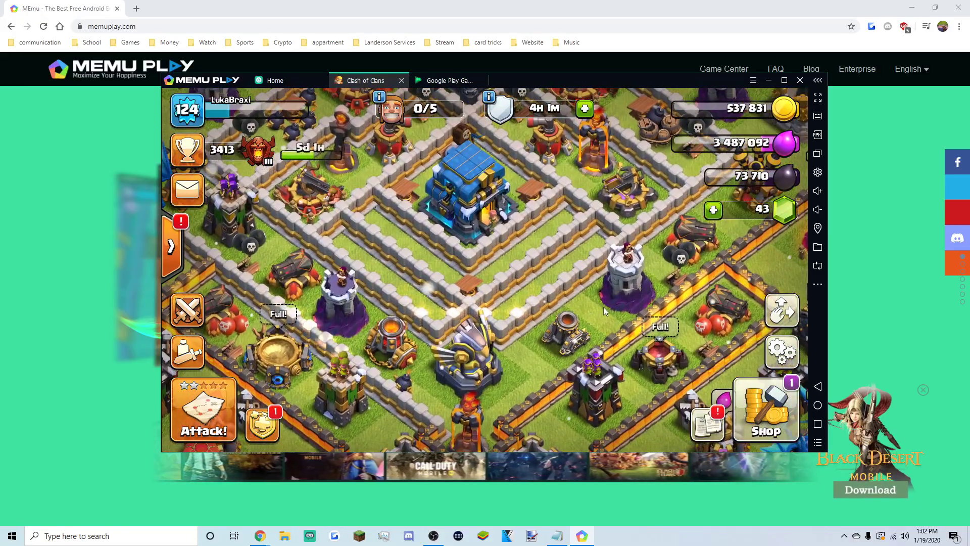
{"action": "left_click_drag", "start_coordinate": [739, 265], "coordinate": [569, 281]}
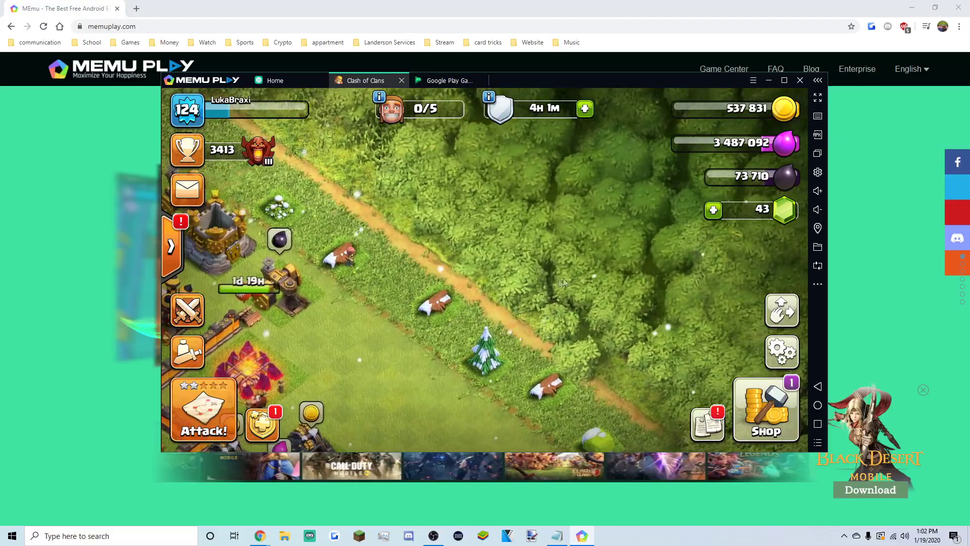
{"action": "scroll", "coordinate": [570, 281], "scroll_direction": "down", "scroll_amount": 5}
{"action": "scroll", "coordinate": [500, 298], "scroll_direction": "up", "scroll_amount": 3}
{"action": "scroll", "coordinate": [499, 299], "scroll_direction": "down", "scroll_amount": 5}
{"action": "scroll", "coordinate": [499, 298], "scroll_direction": "up", "scroll_amount": 3}
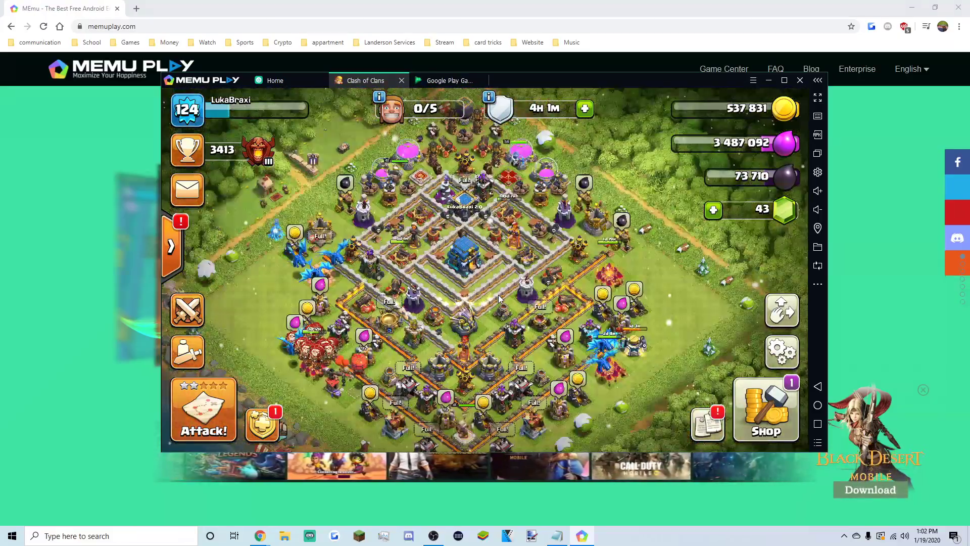
{"action": "left_click_drag", "start_coordinate": [334, 291], "coordinate": [373, 266]}
Collect elixir from the collectors, check the clan chat, and open the game settings.
{"action": "left_click", "coordinate": [380, 312]}
{"action": "scroll", "coordinate": [726, 329], "scroll_direction": "down", "scroll_amount": 1}
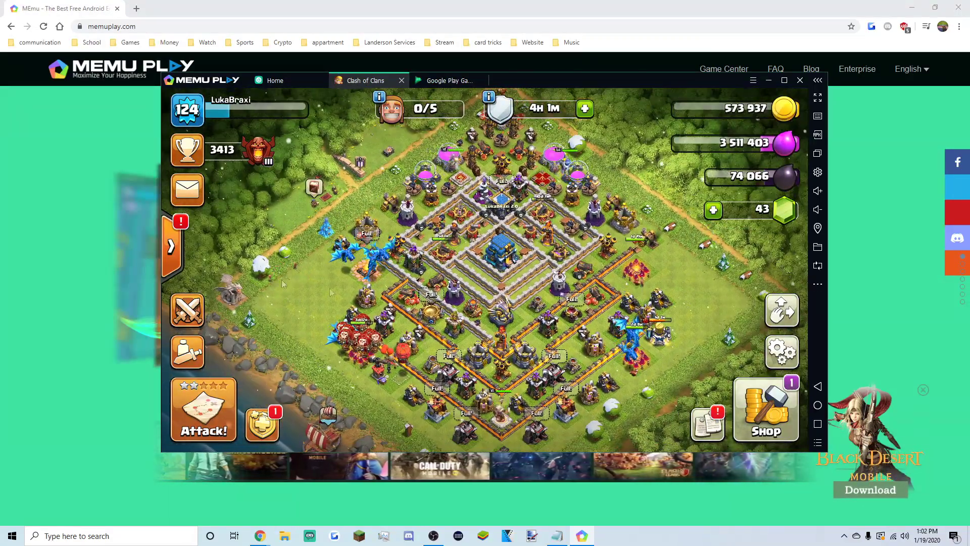
{"action": "left_click", "coordinate": [173, 248]}
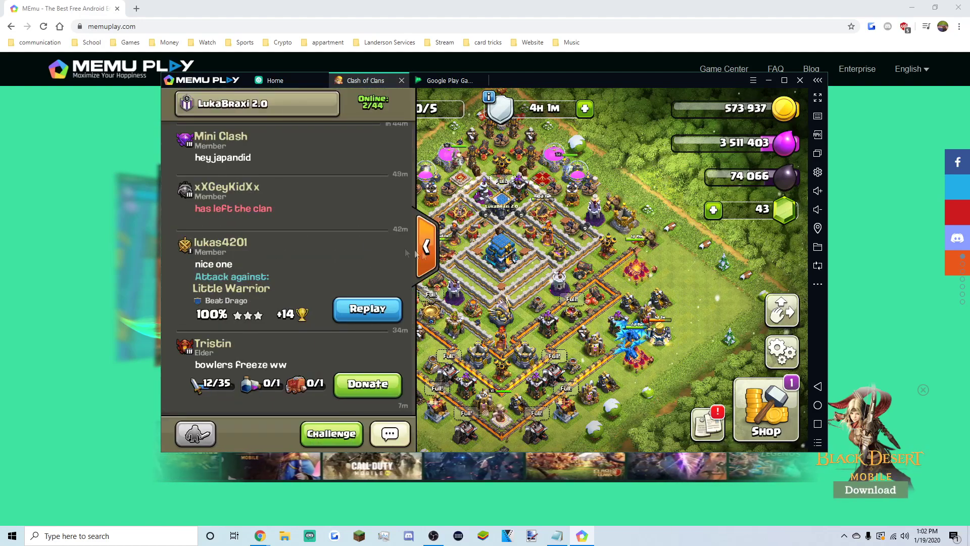
{"action": "left_click", "coordinate": [427, 247]}
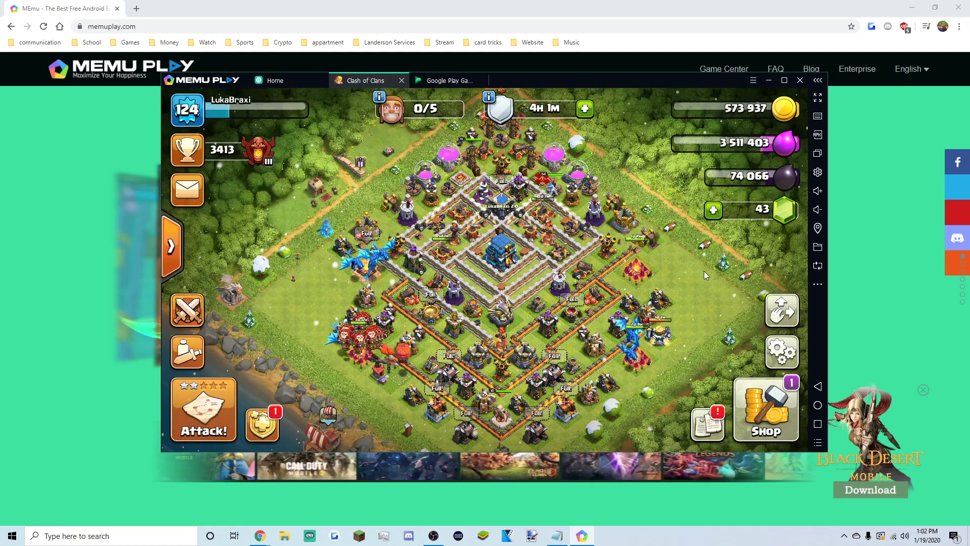
{"action": "left_click", "coordinate": [782, 352]}
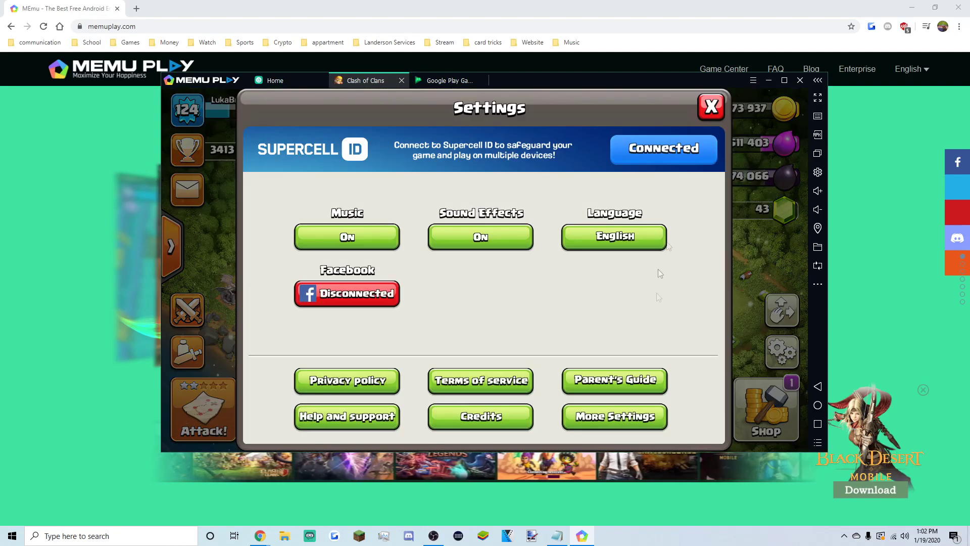
Log out of the connected Supercell ID account from its settings.
{"action": "left_click", "coordinate": [669, 148]}
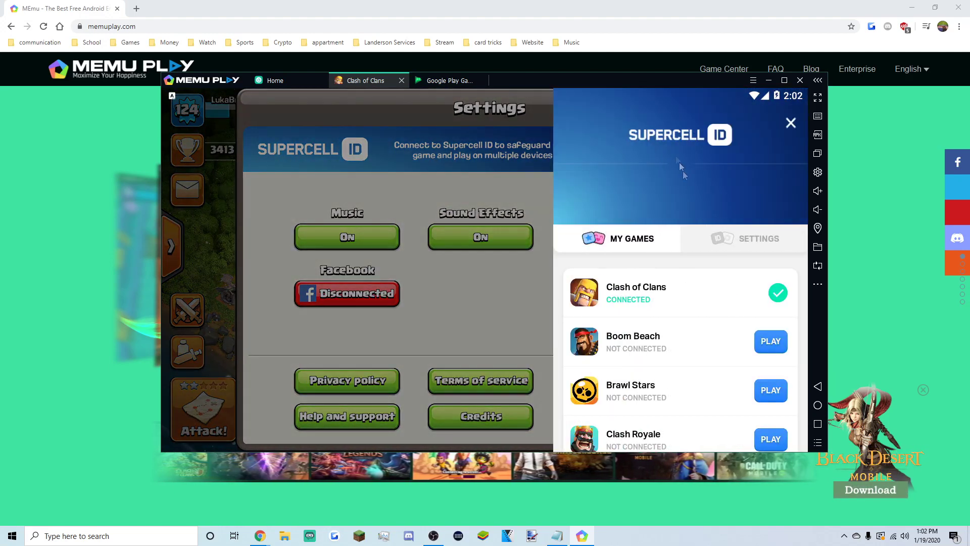
{"action": "left_click", "coordinate": [737, 244]}
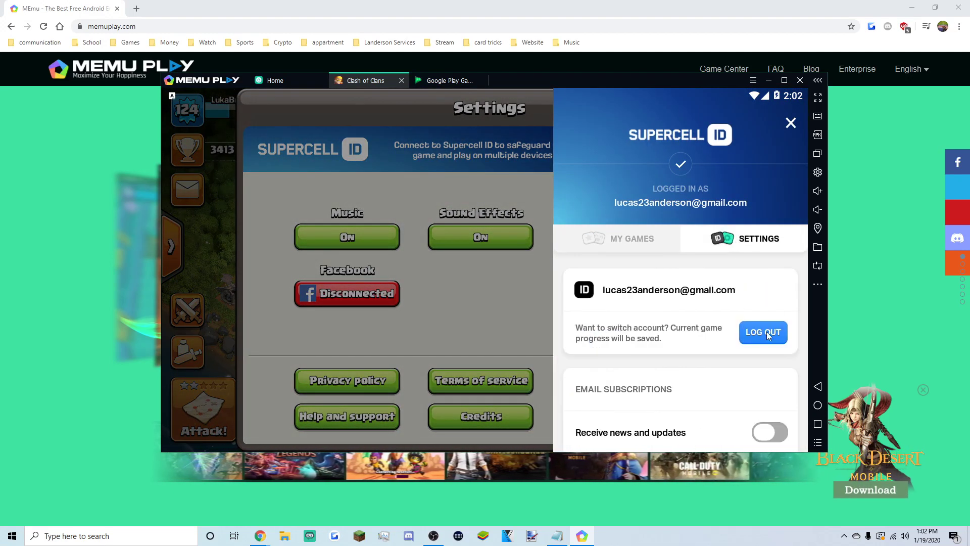
{"action": "left_click", "coordinate": [766, 332]}
{"action": "left_click", "coordinate": [559, 300]}
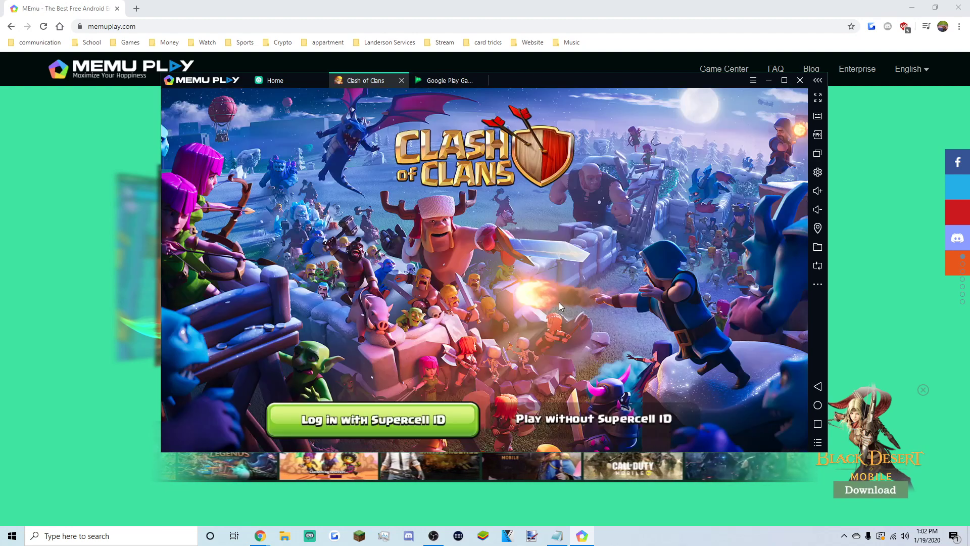
Start a Supercell ID login with another ID, reaching the e-mail page.
{"action": "left_click", "coordinate": [360, 427]}
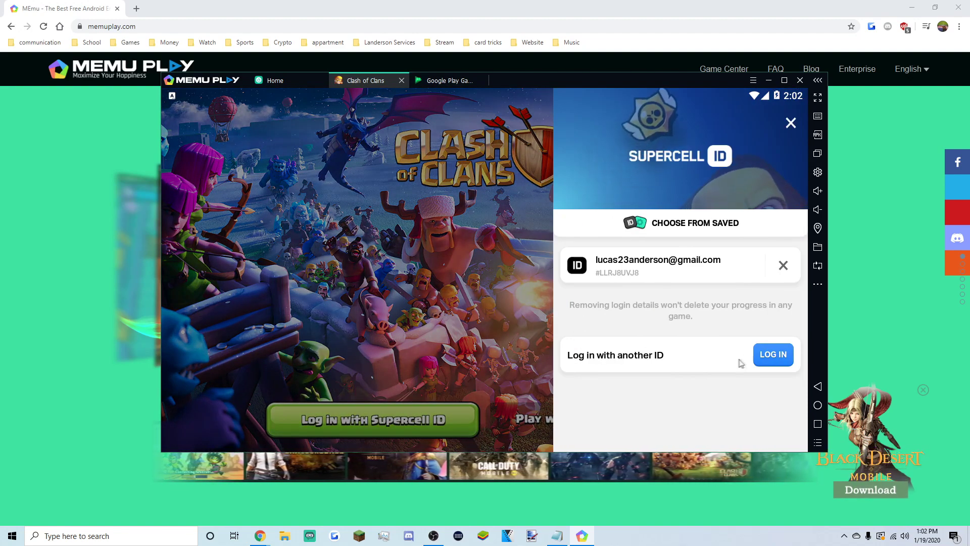
{"action": "left_click", "coordinate": [762, 356]}
{"action": "left_click", "coordinate": [743, 260]}
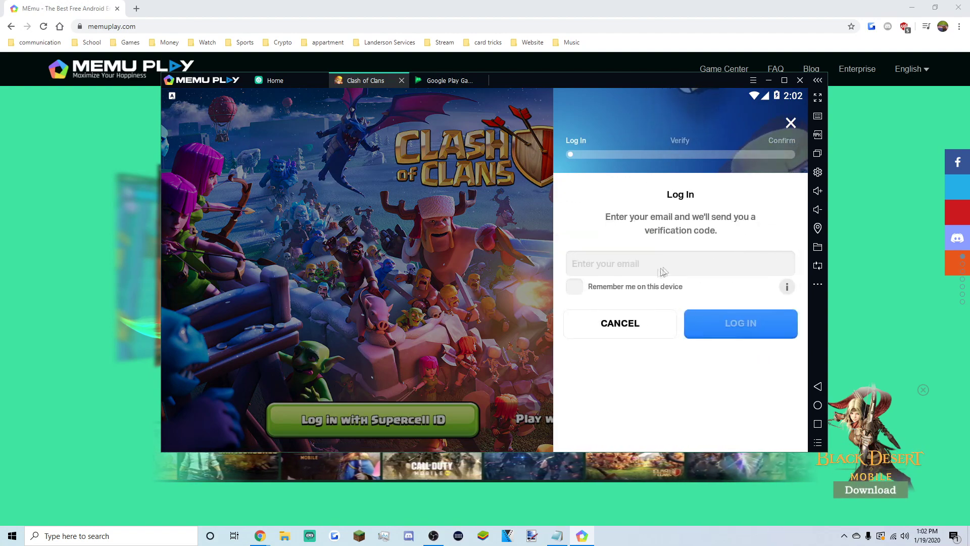
Proceed with logging into the other Supercell ID account.
{"action": "left_click", "coordinate": [739, 264]}
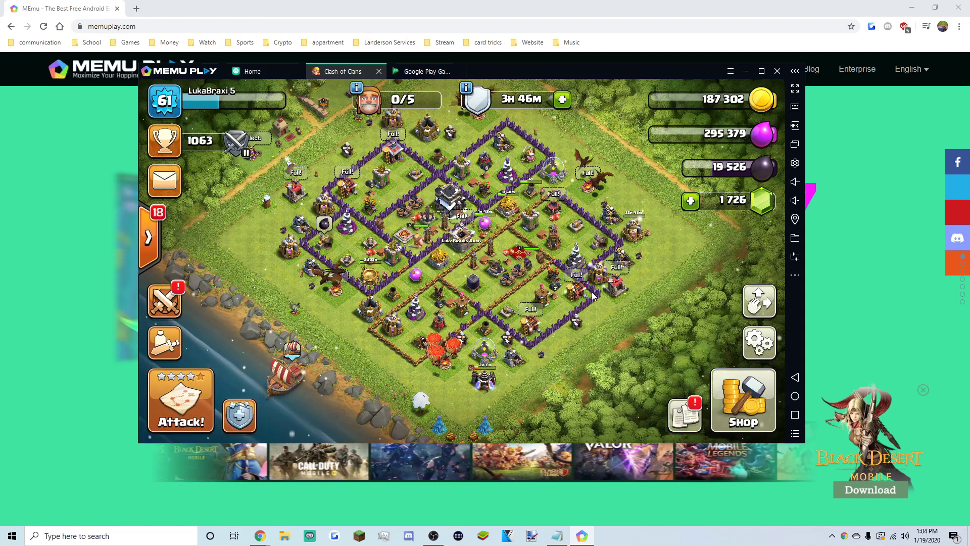
Restore and close the Chrome window, then maximize MEmu Play showing the level 61 village.
{"action": "right_click", "coordinate": [583, 536]}
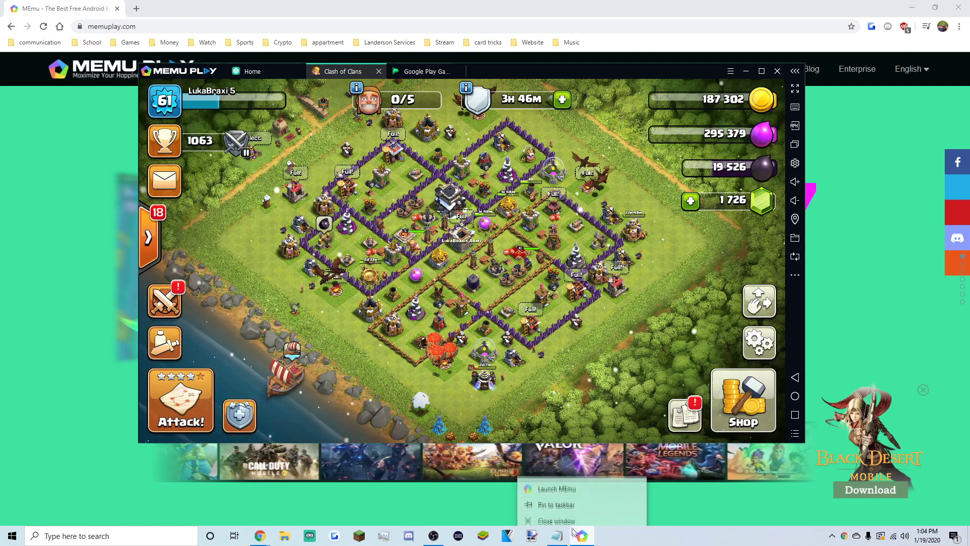
{"action": "left_click", "coordinate": [560, 501]}
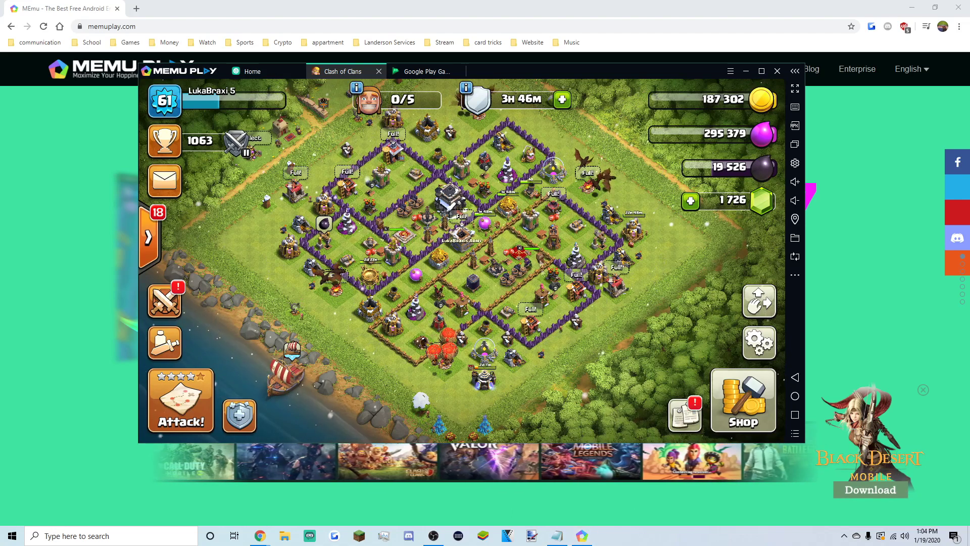
{"action": "left_click_drag", "start_coordinate": [536, 7], "coordinate": [489, 101]}
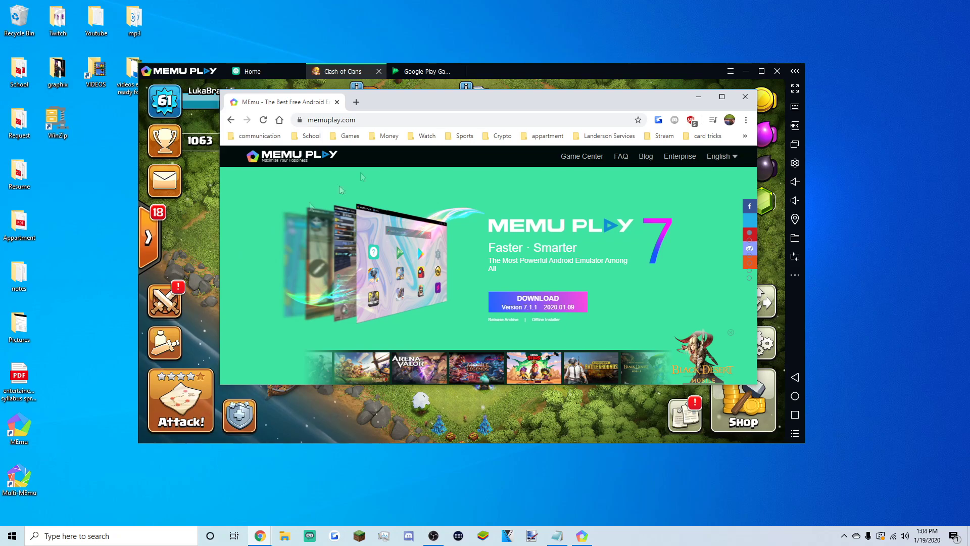
{"action": "left_click", "coordinate": [746, 97]}
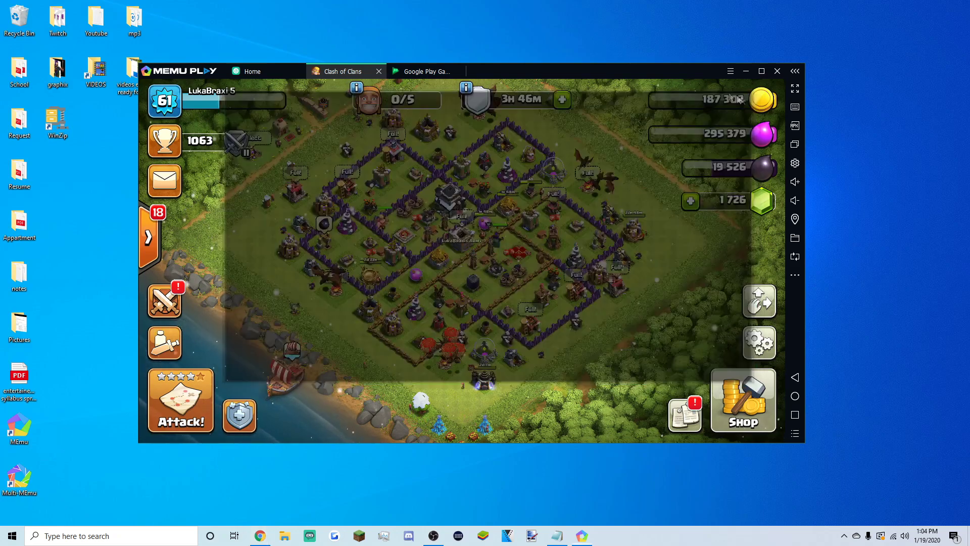
{"action": "left_click", "coordinate": [762, 71]}
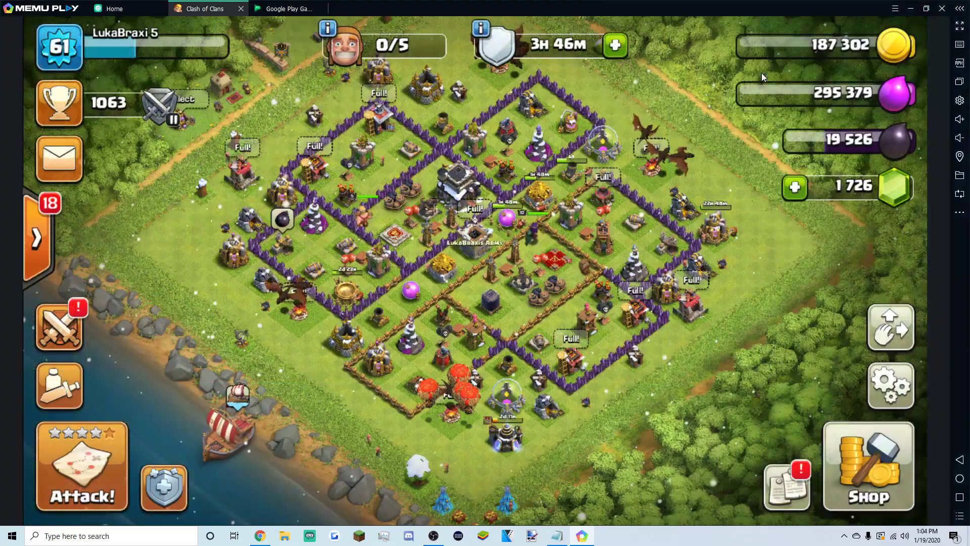